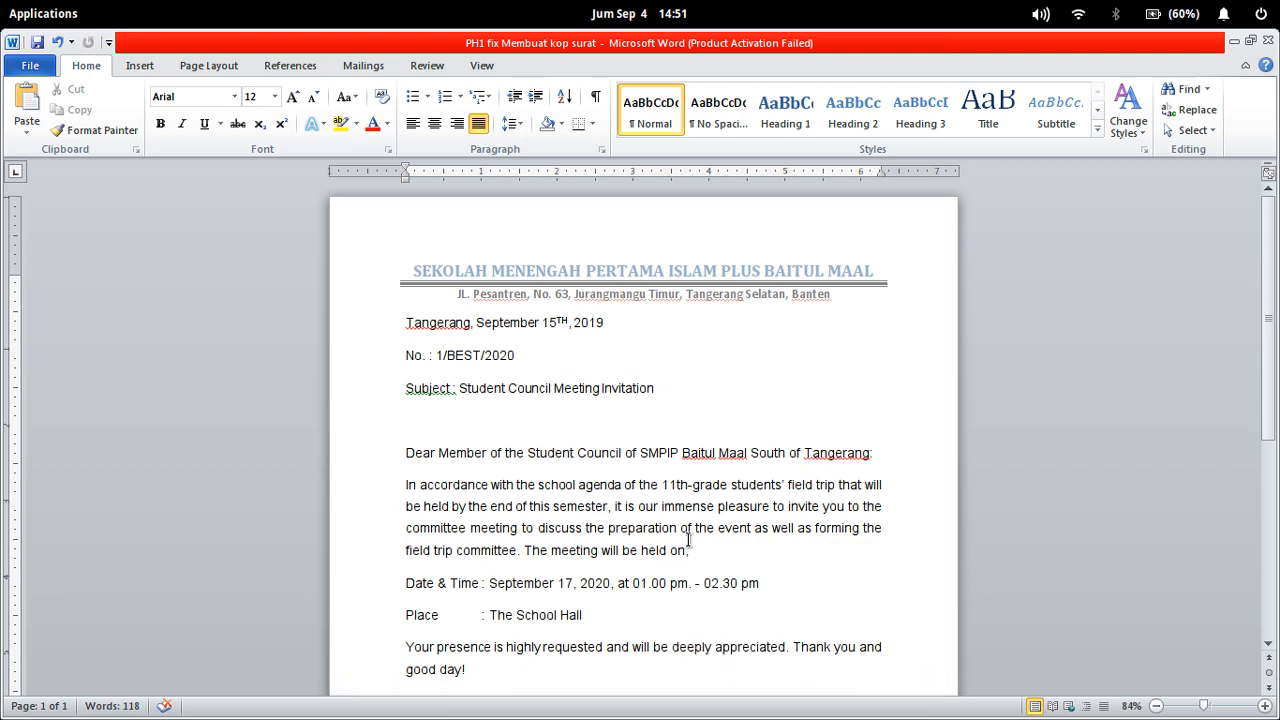
Look over the whole meeting invitation letter, from the letterhead down to the signature block.
scroll(556, 385, down, 3)
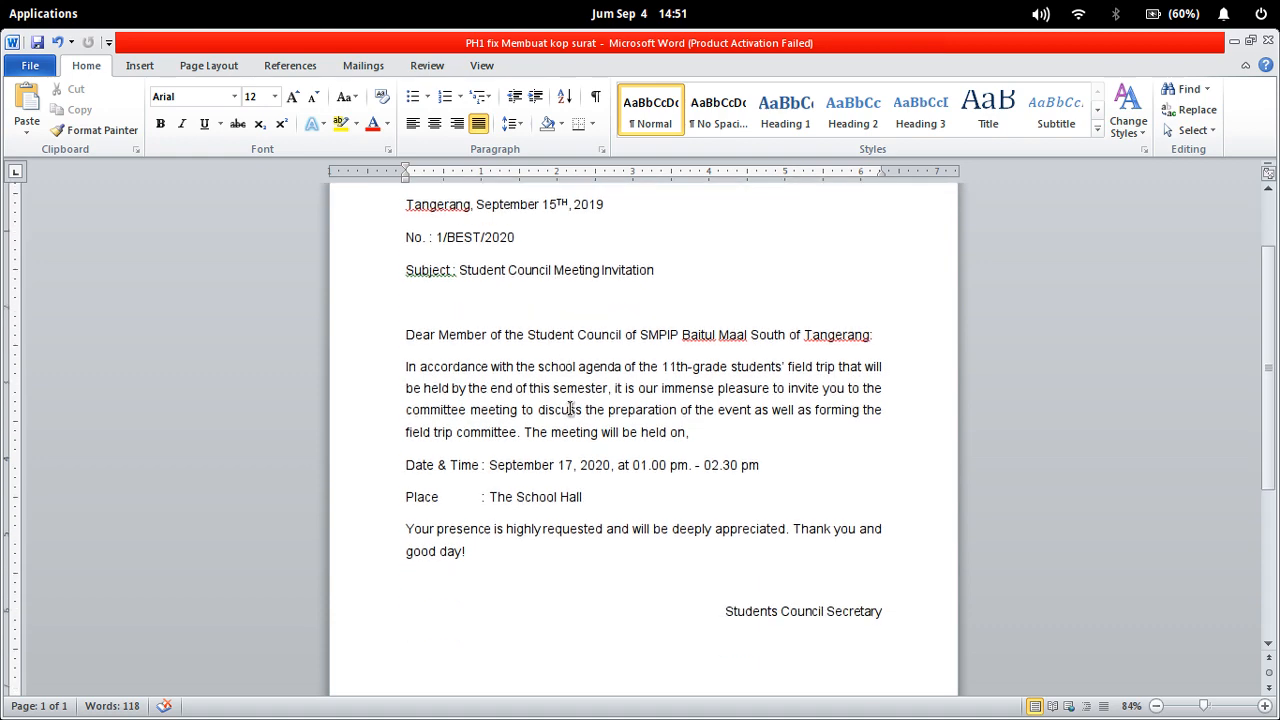
scroll(571, 410, up, 2)
scroll(571, 410, up, 1)
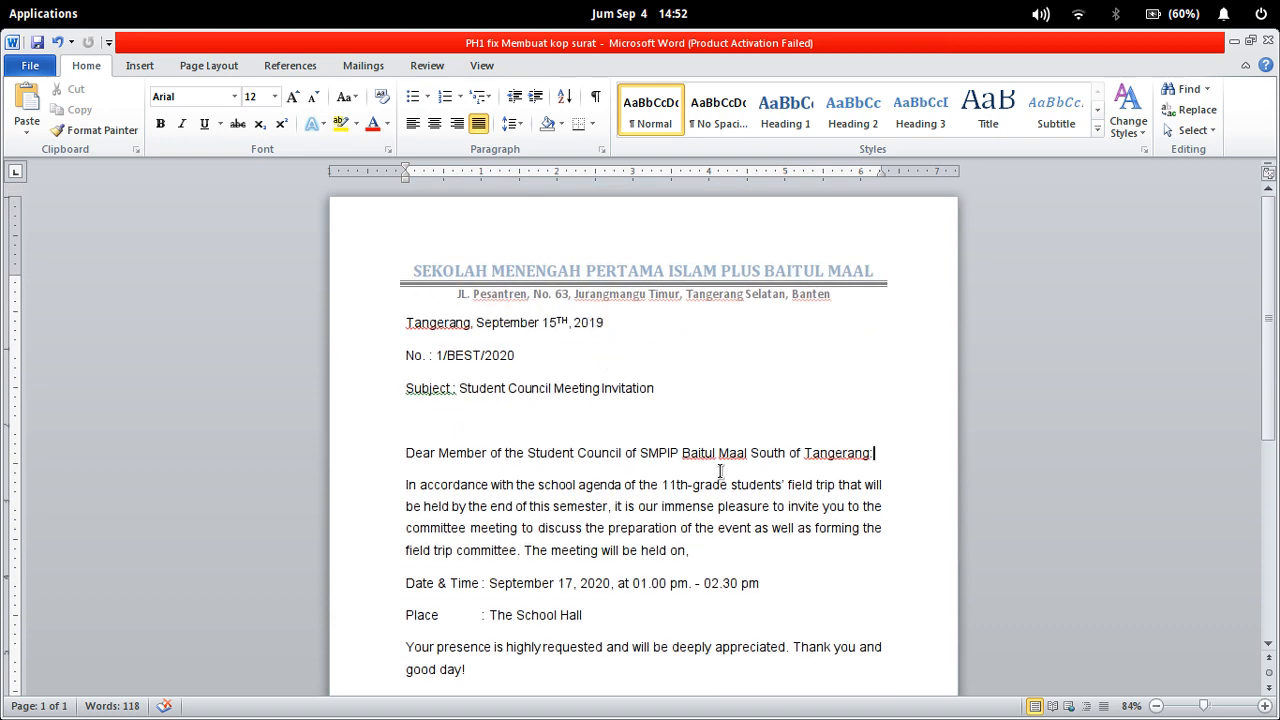
scroll(706, 489, down, 6)
scroll(706, 489, up, 6)
scroll(610, 442, down, 1)
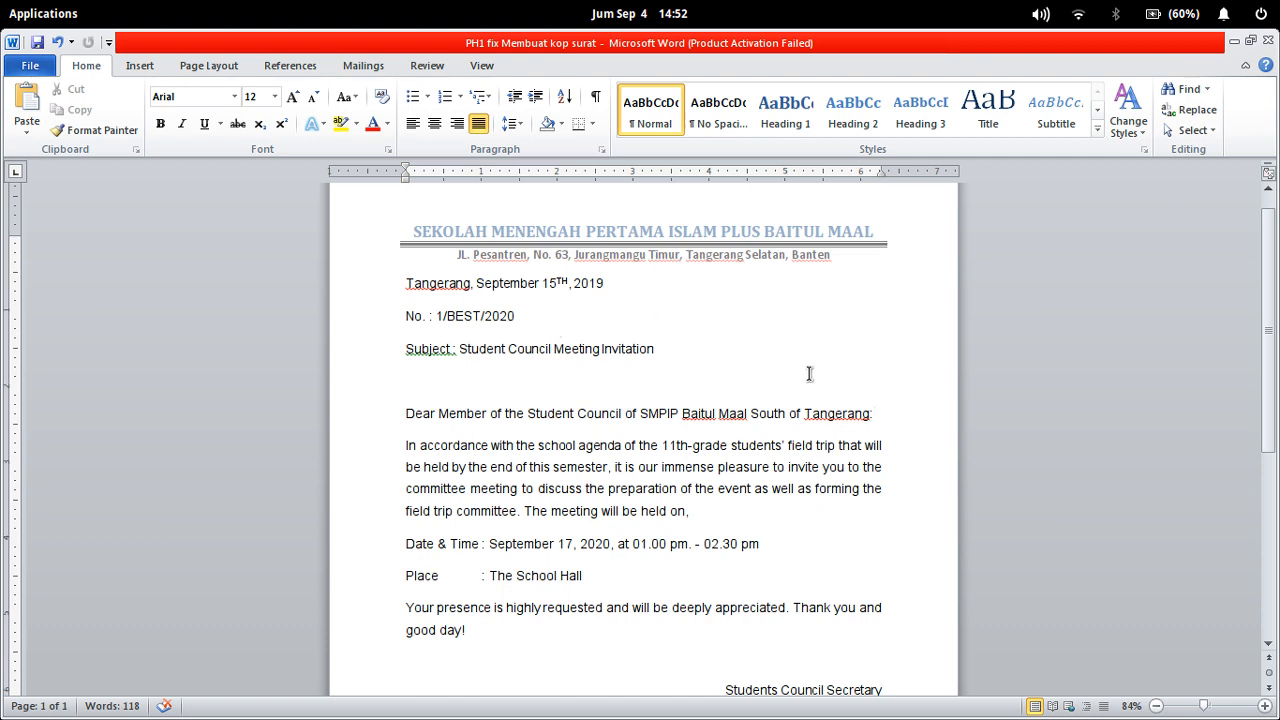
scroll(748, 483, up, 1)
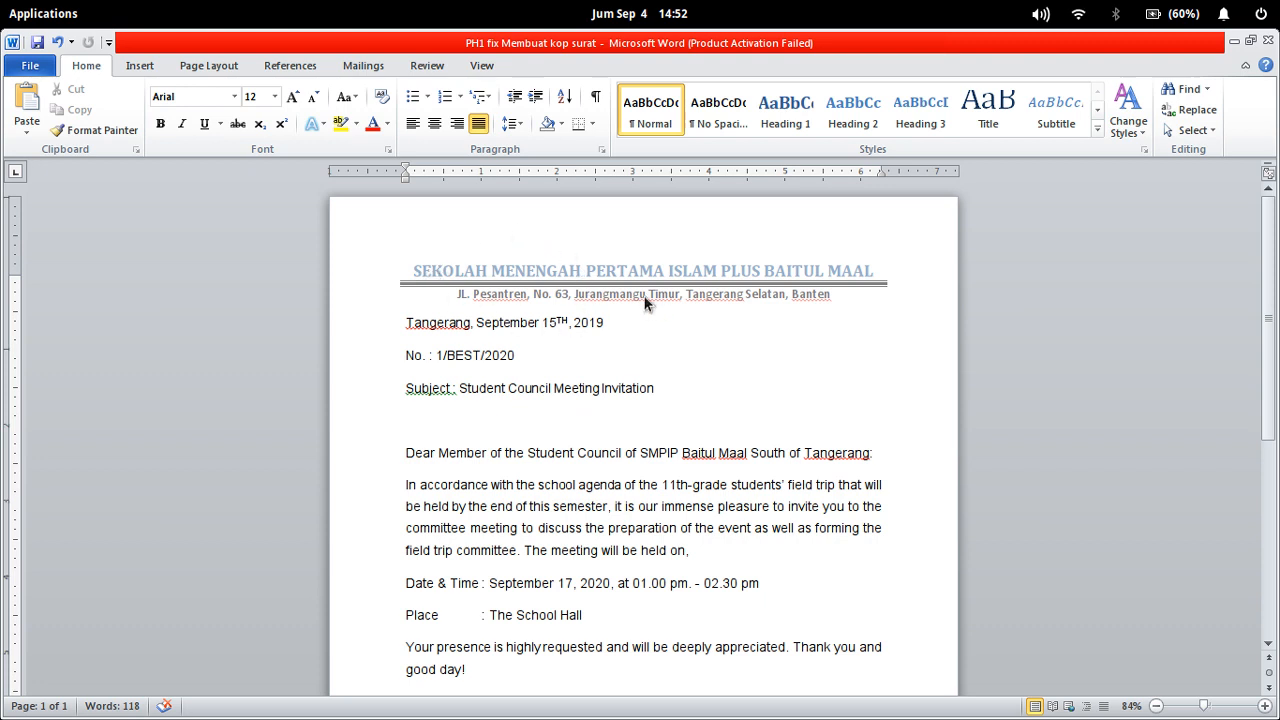
Open the page header to highlight the letterhead with the school's name and address, and return to the letter body.
double_click(633, 254)
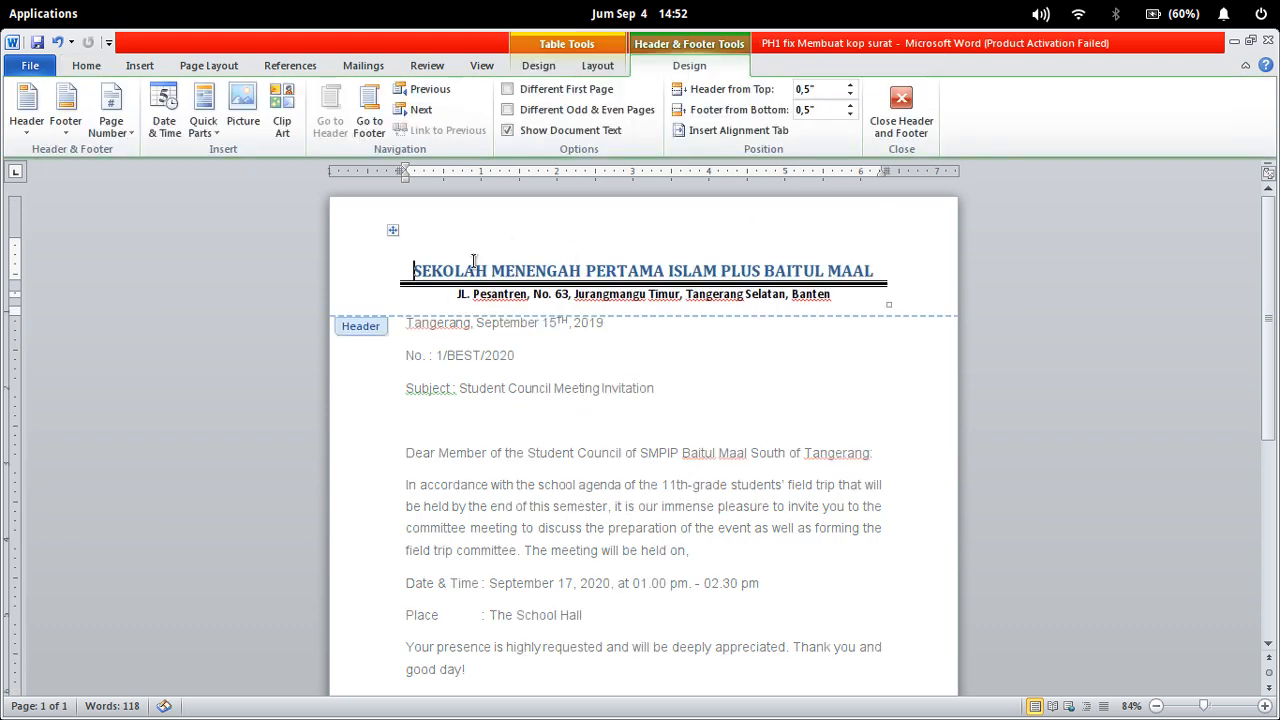
drag(412, 262, 803, 289)
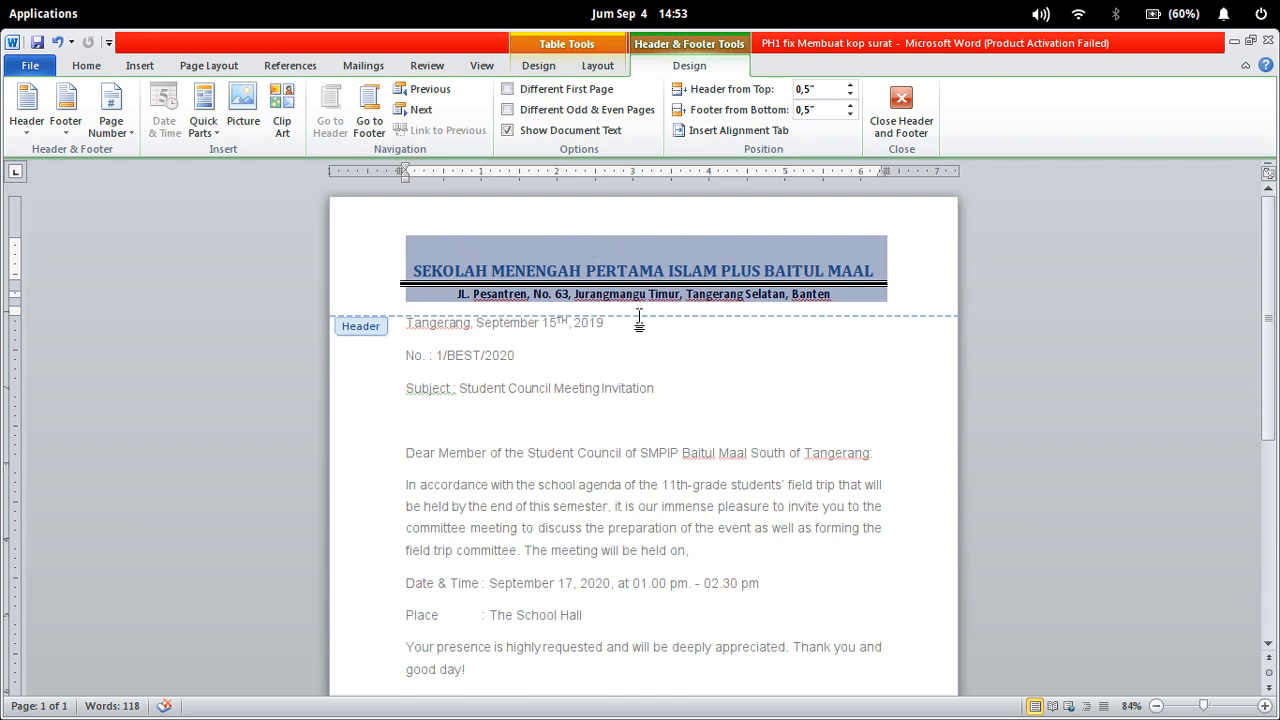
double_click(577, 439)
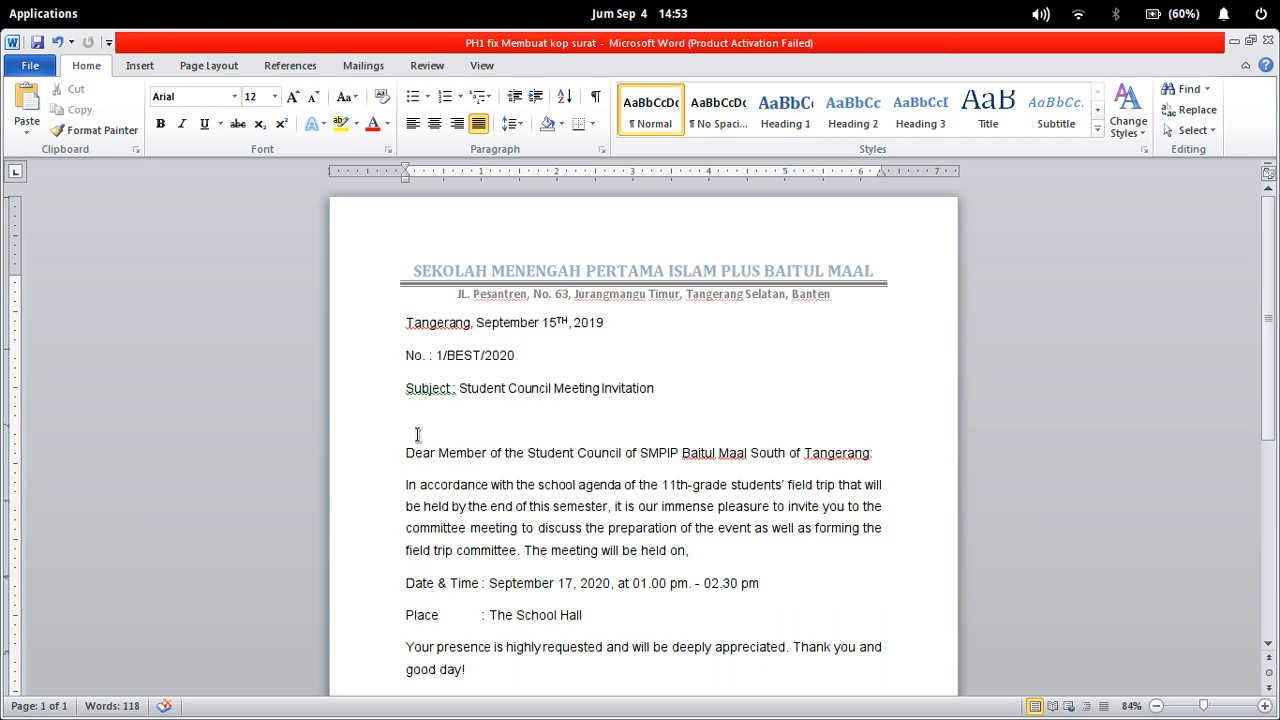
Highlight the place-and-date line, the letter number line and the Subject line one after another to review the letter's opening details.
scroll(430, 389, down, 1)
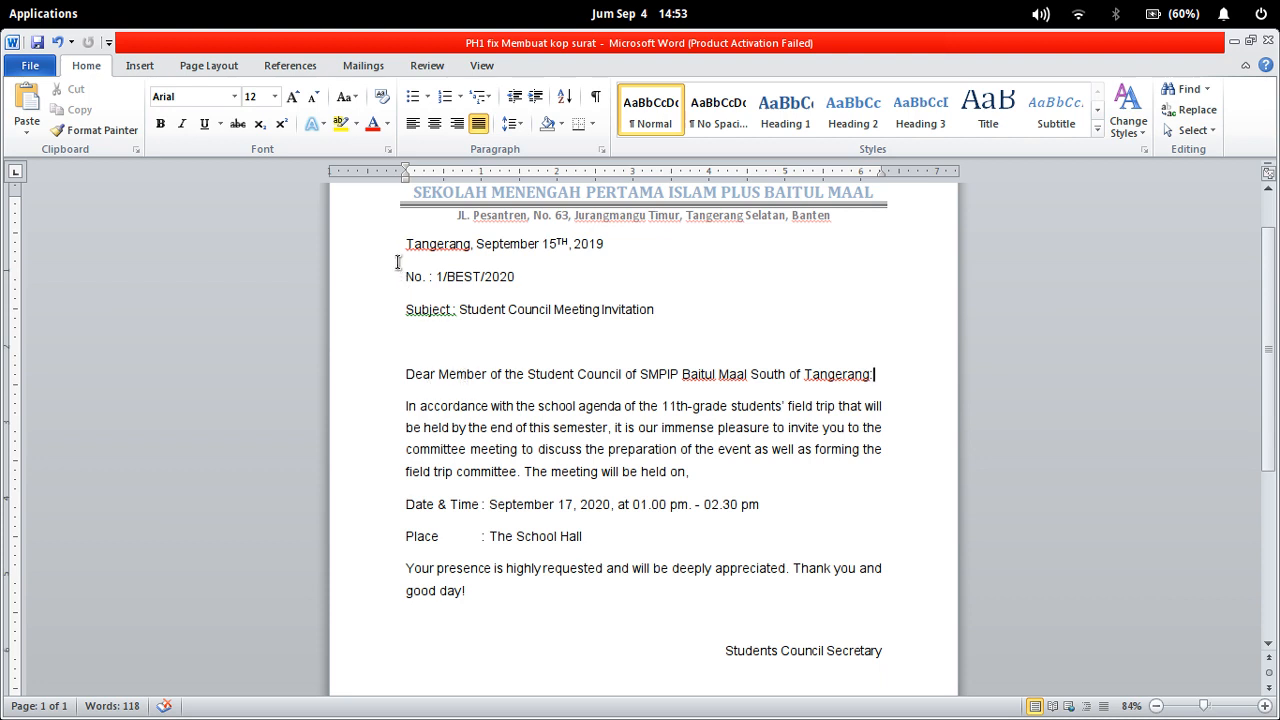
drag(405, 244, 604, 249)
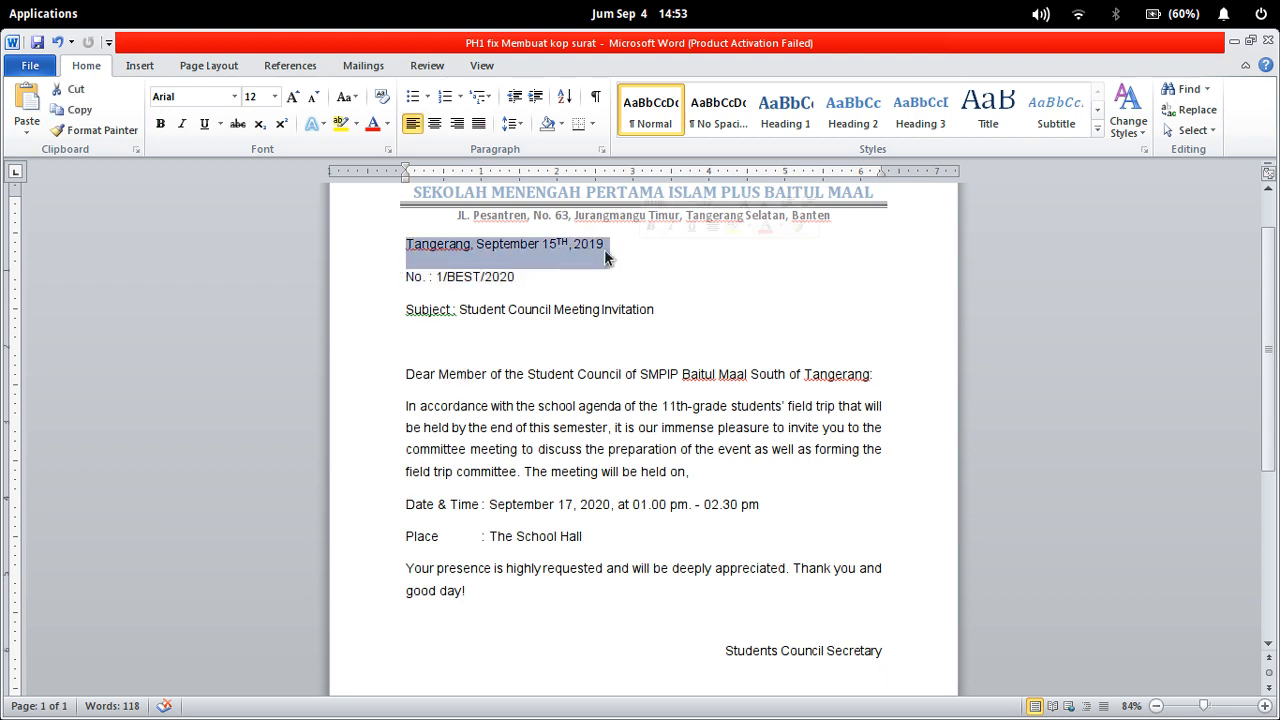
click(405, 284)
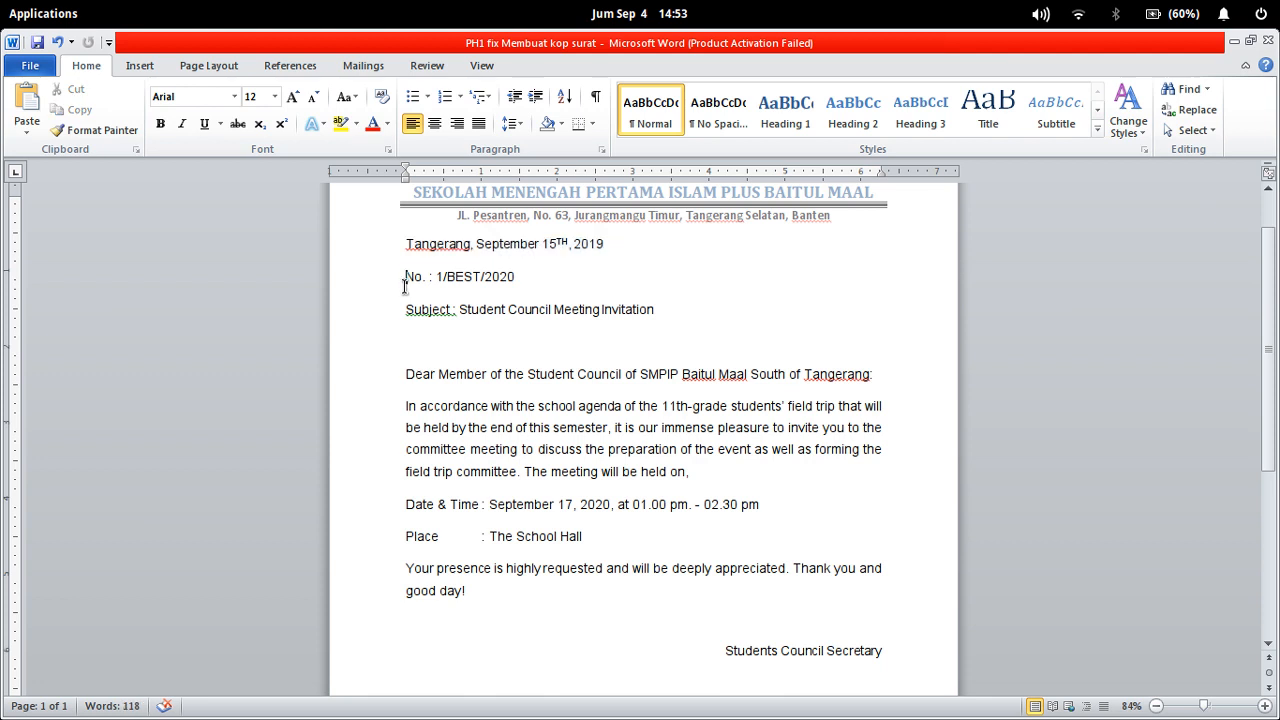
drag(405, 285, 525, 290)
scroll(552, 295, down, 1)
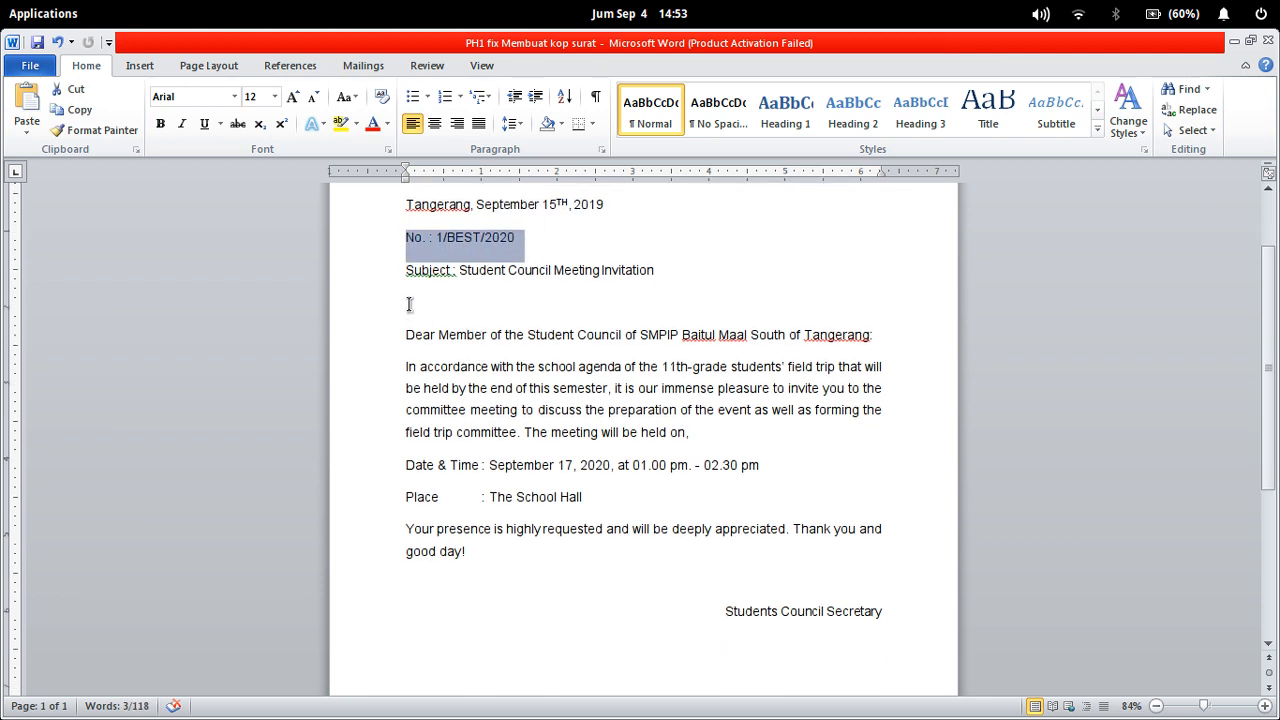
drag(405, 270, 660, 295)
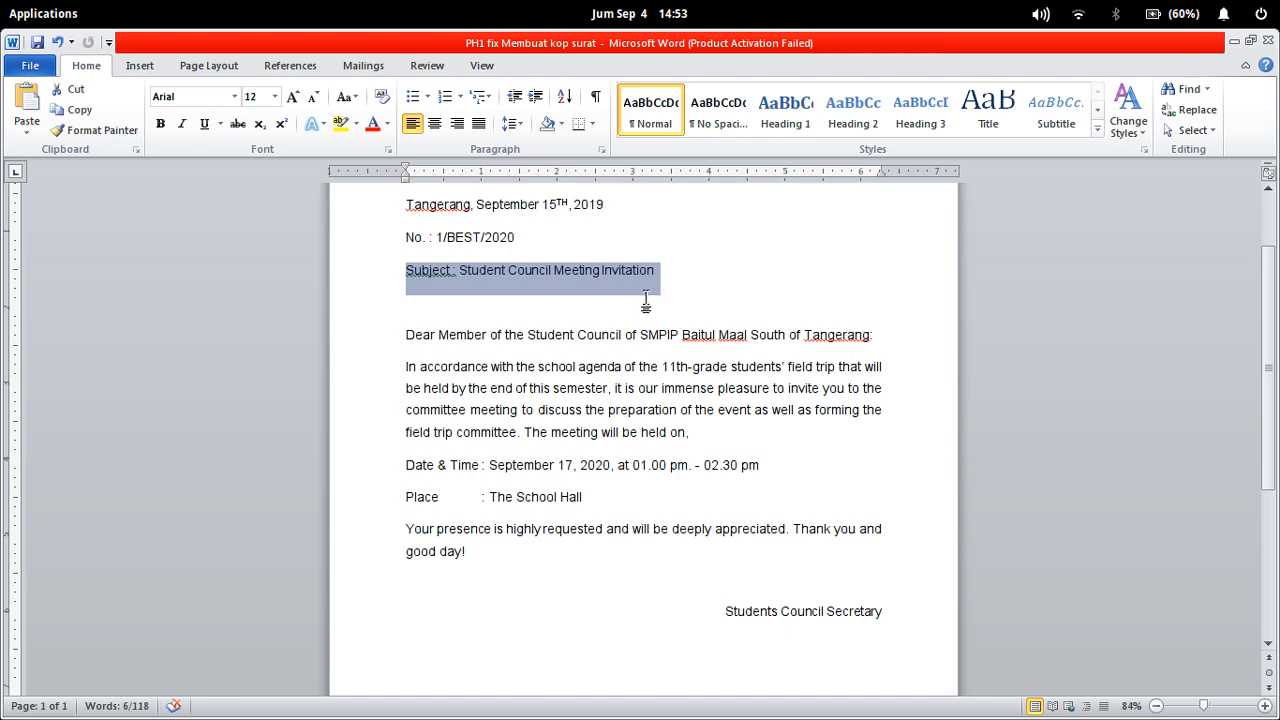
scroll(713, 525, up, 1)
scroll(713, 525, up, 2)
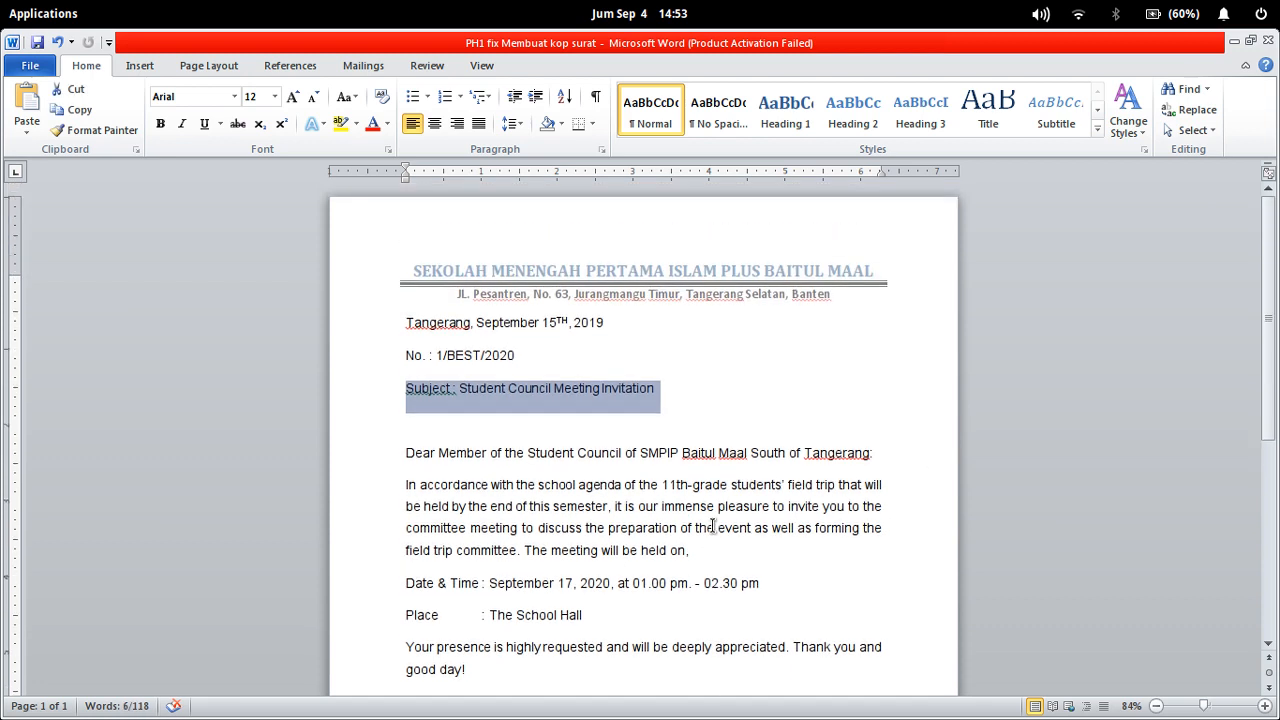
scroll(713, 525, down, 1)
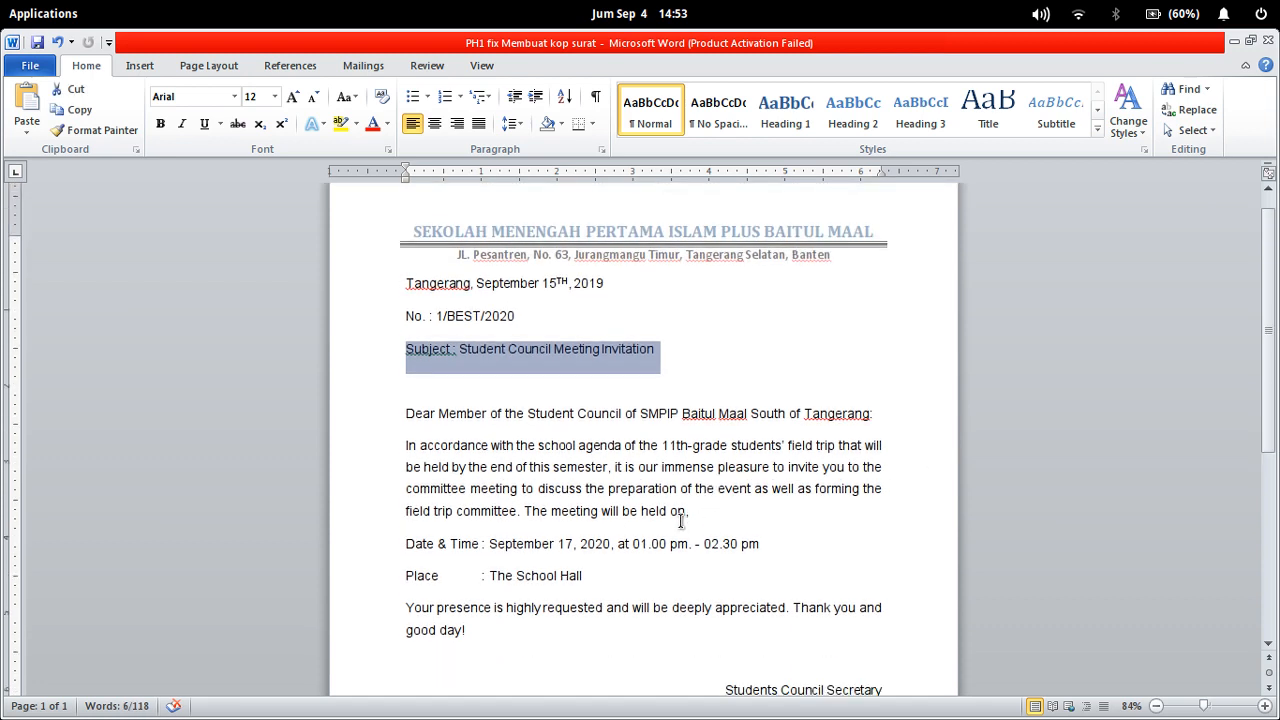
Highlight the "Subject :" label and the subject text "Student Council Meeting Invitation" separately.
click(434, 362)
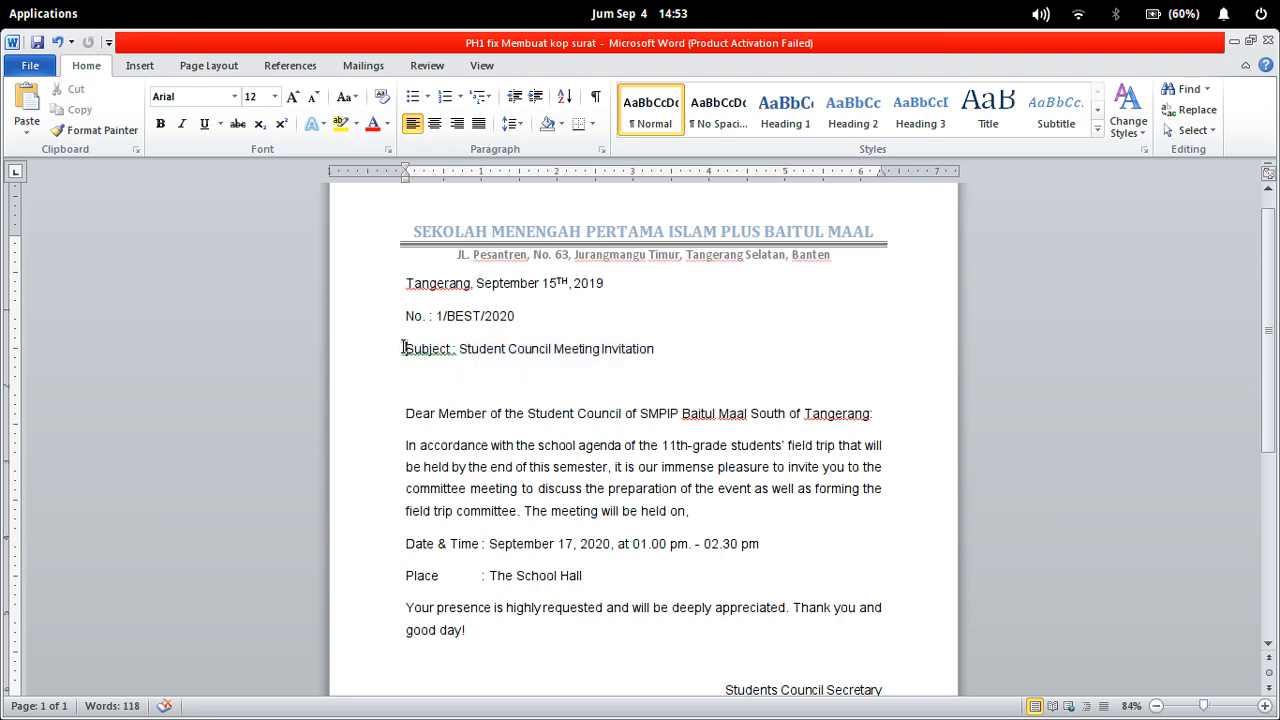
drag(404, 348, 460, 348)
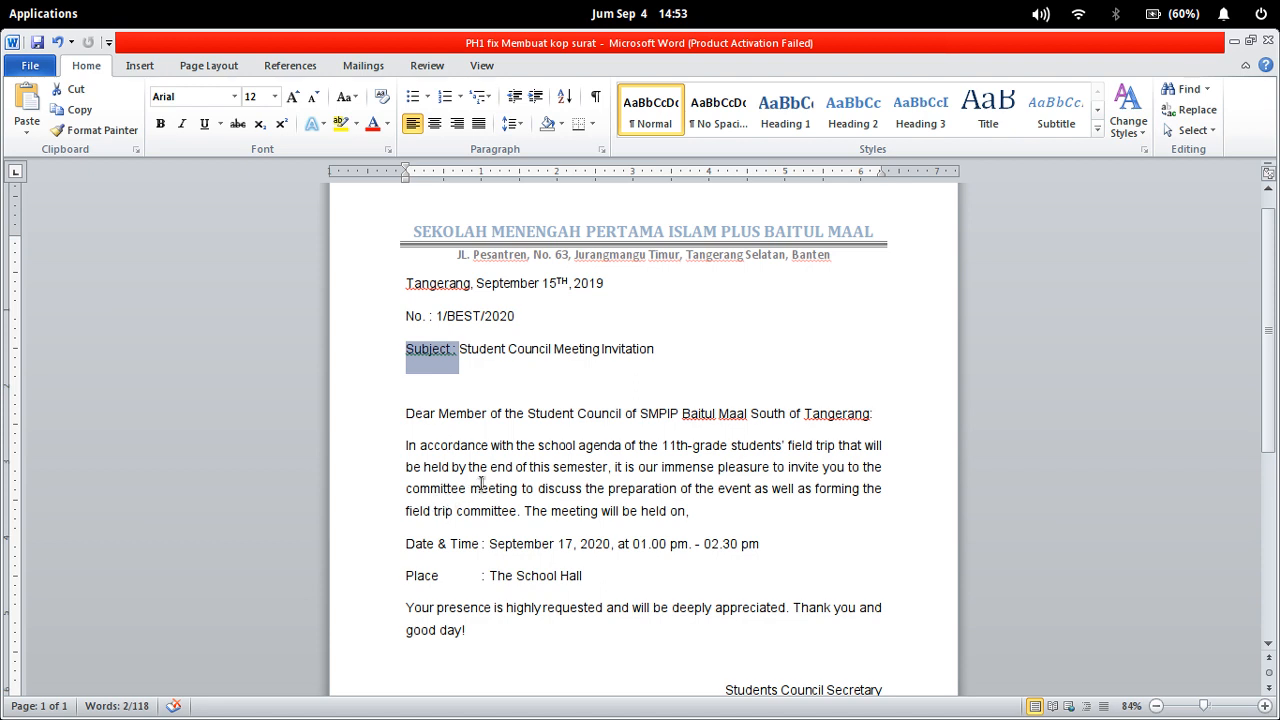
click(488, 356)
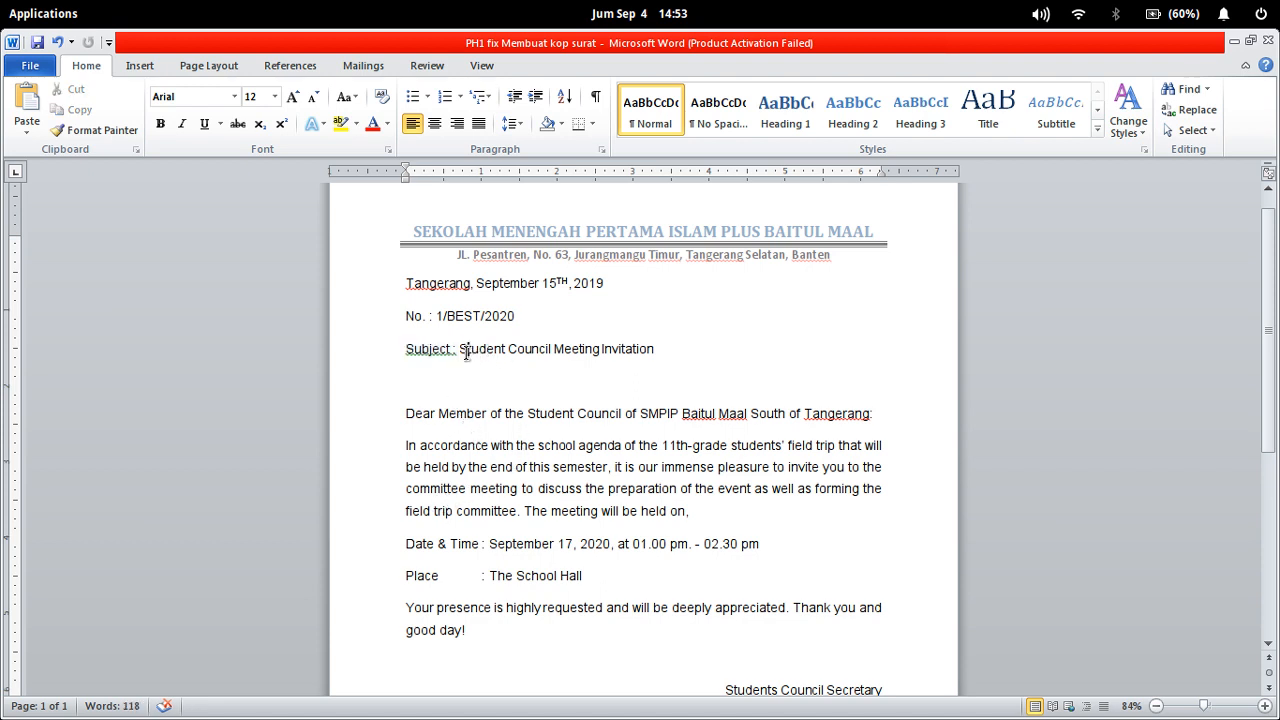
drag(466, 352, 654, 352)
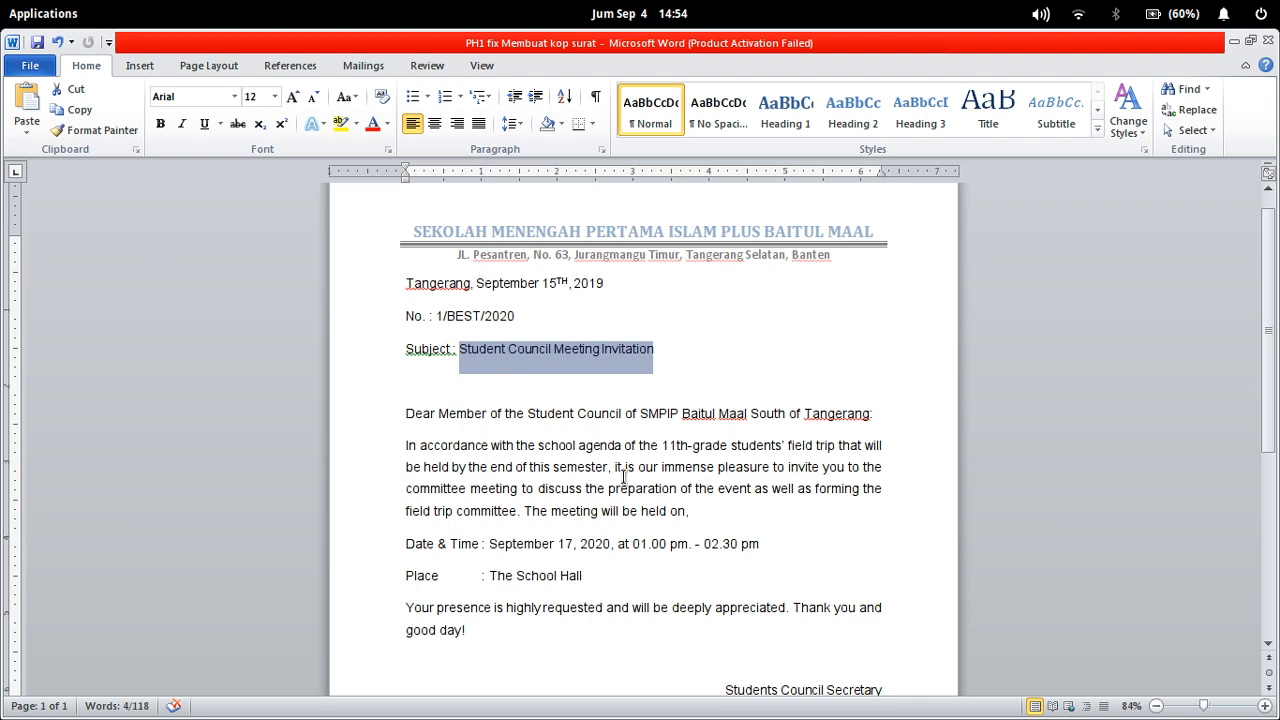
Highlight the salutation with the opening paragraph, and single out the words "field trip" in its first line.
scroll(443, 440, down, 4)
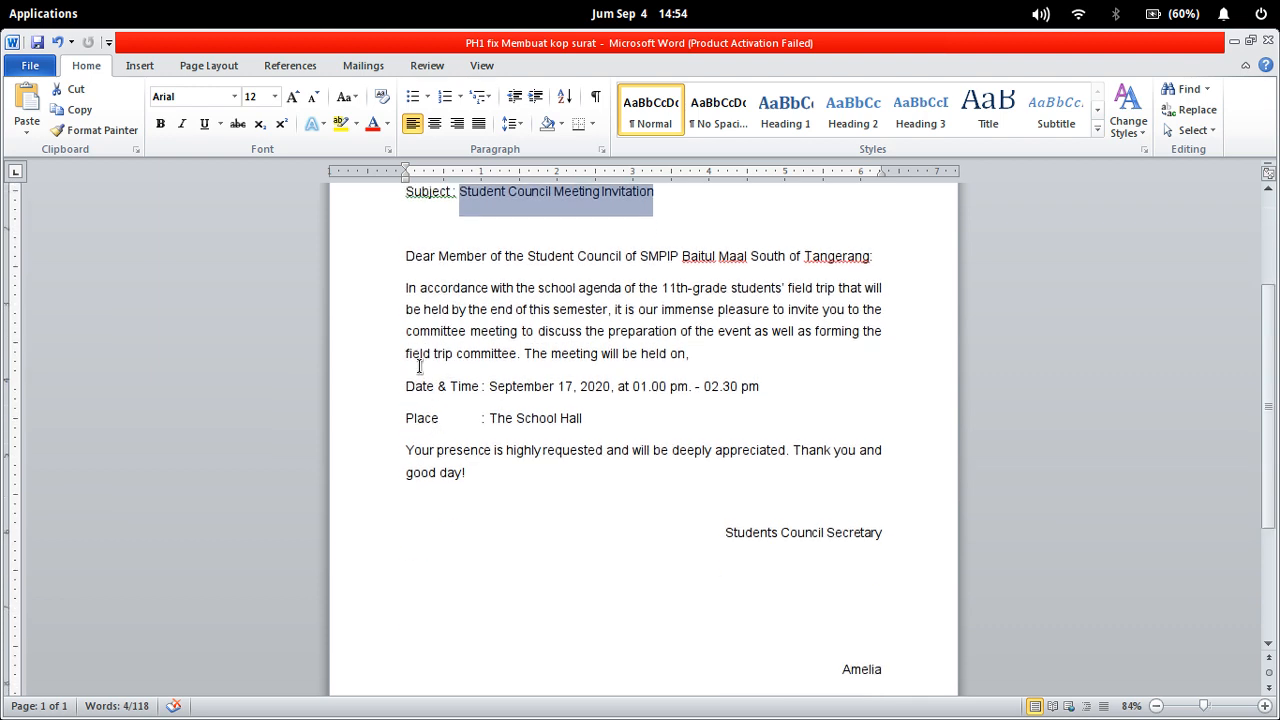
click(403, 258)
drag(414, 262, 689, 354)
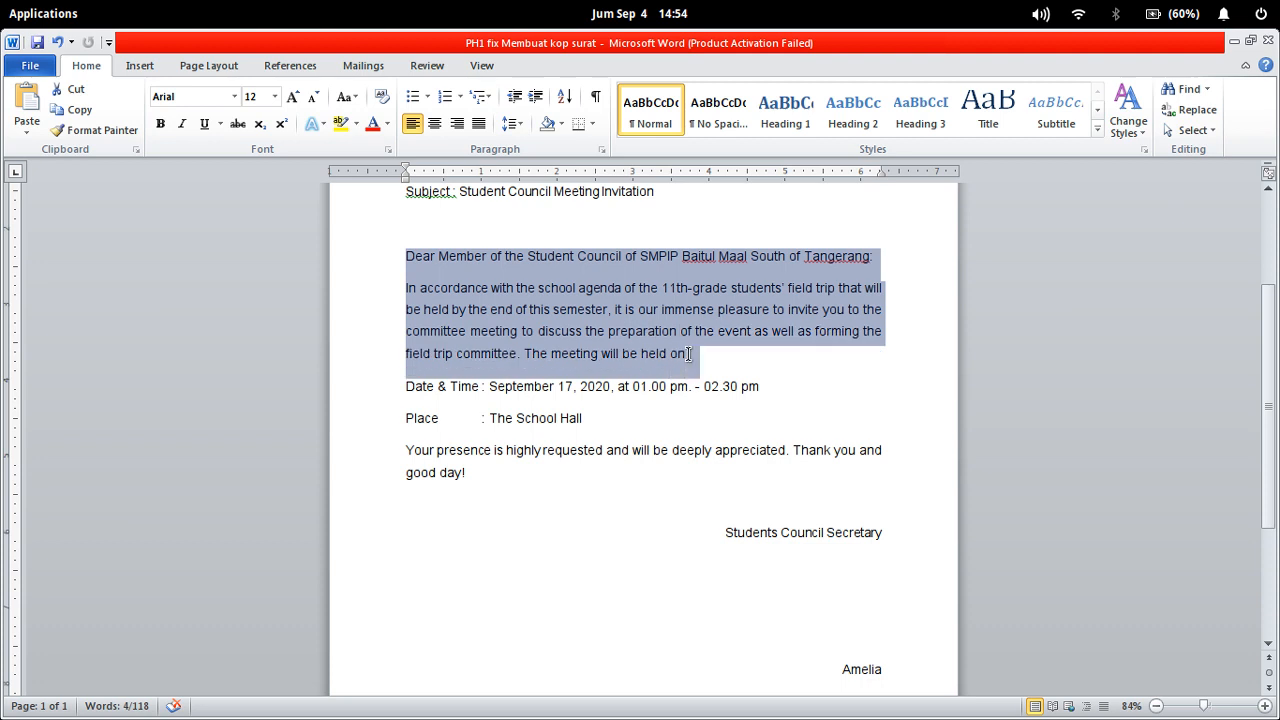
key(ctrl+j)
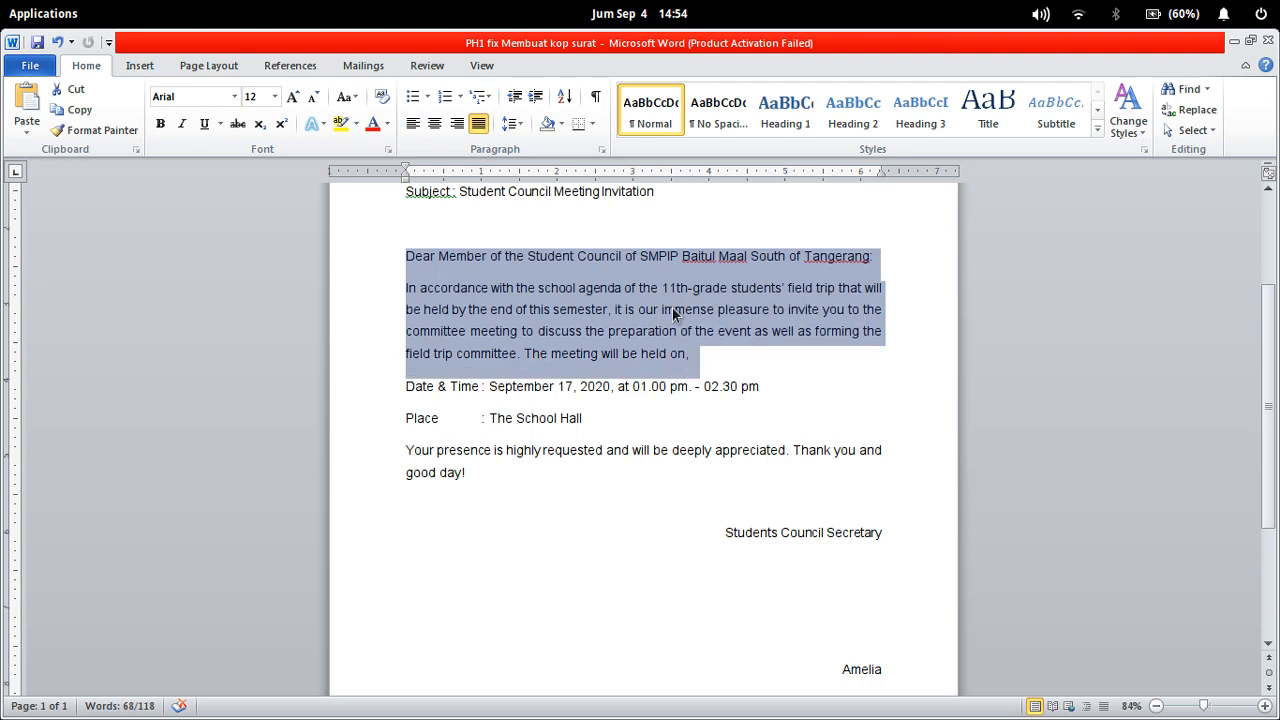
click(675, 315)
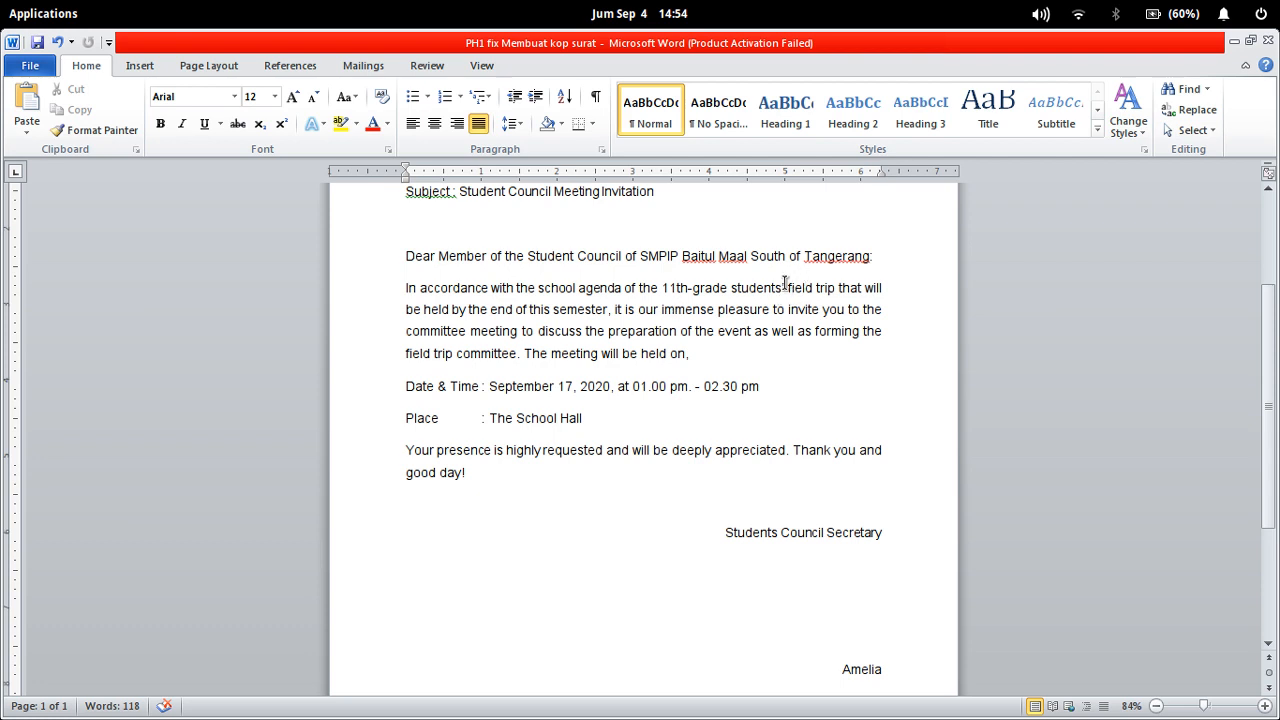
drag(791, 289, 838, 300)
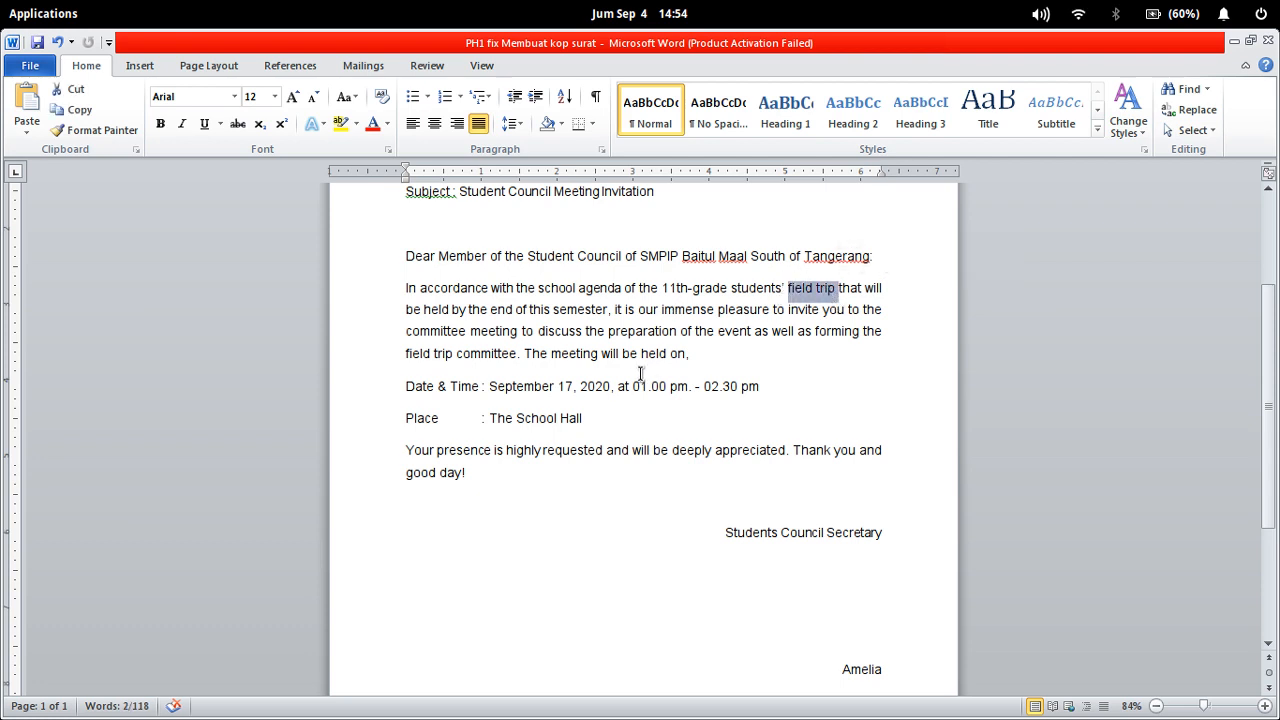
Highlight the Date & Time and Place lines together, and single out the words "School Hall".
scroll(571, 389, down, 2)
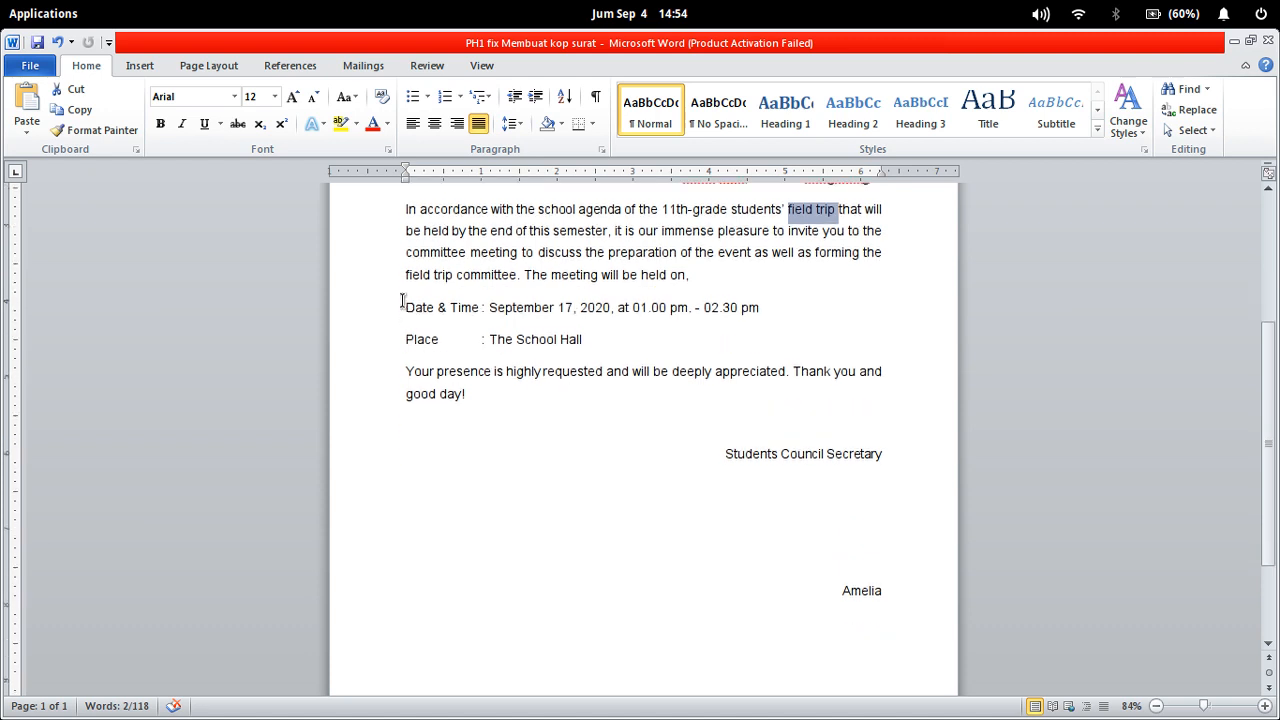
drag(405, 303, 634, 340)
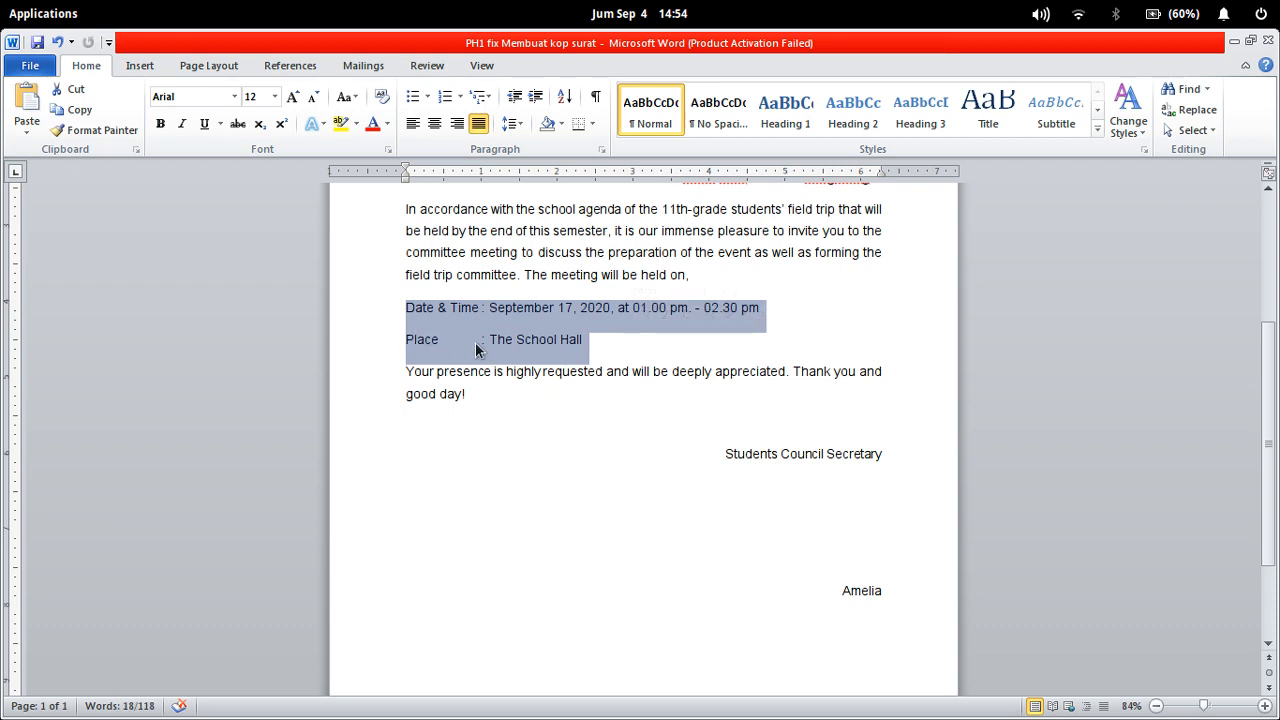
scroll(476, 350, up, 2)
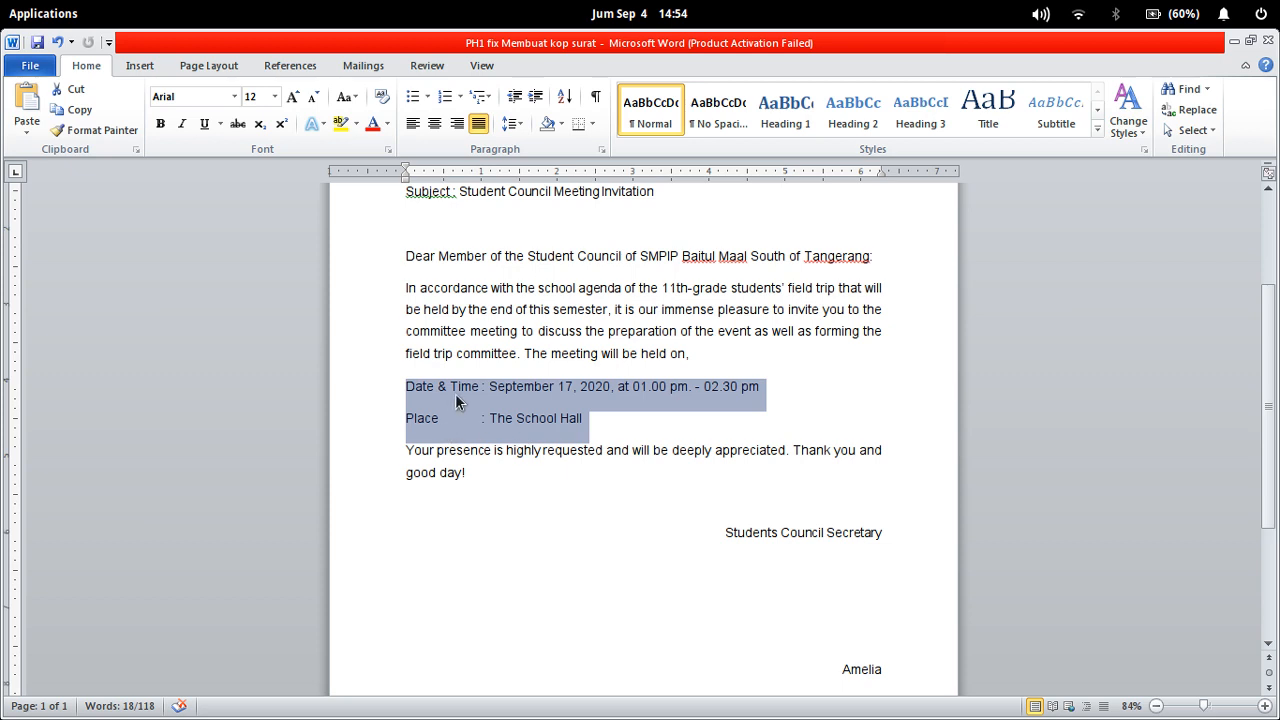
click(458, 392)
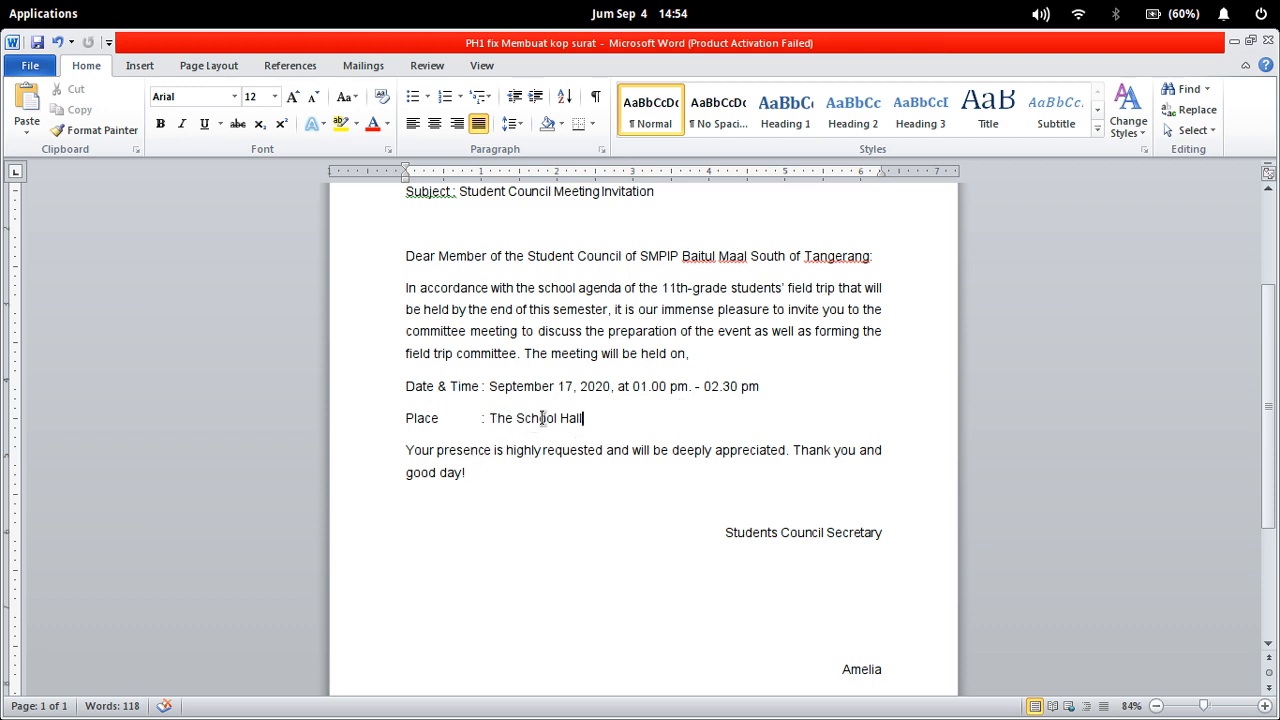
drag(515, 418, 612, 420)
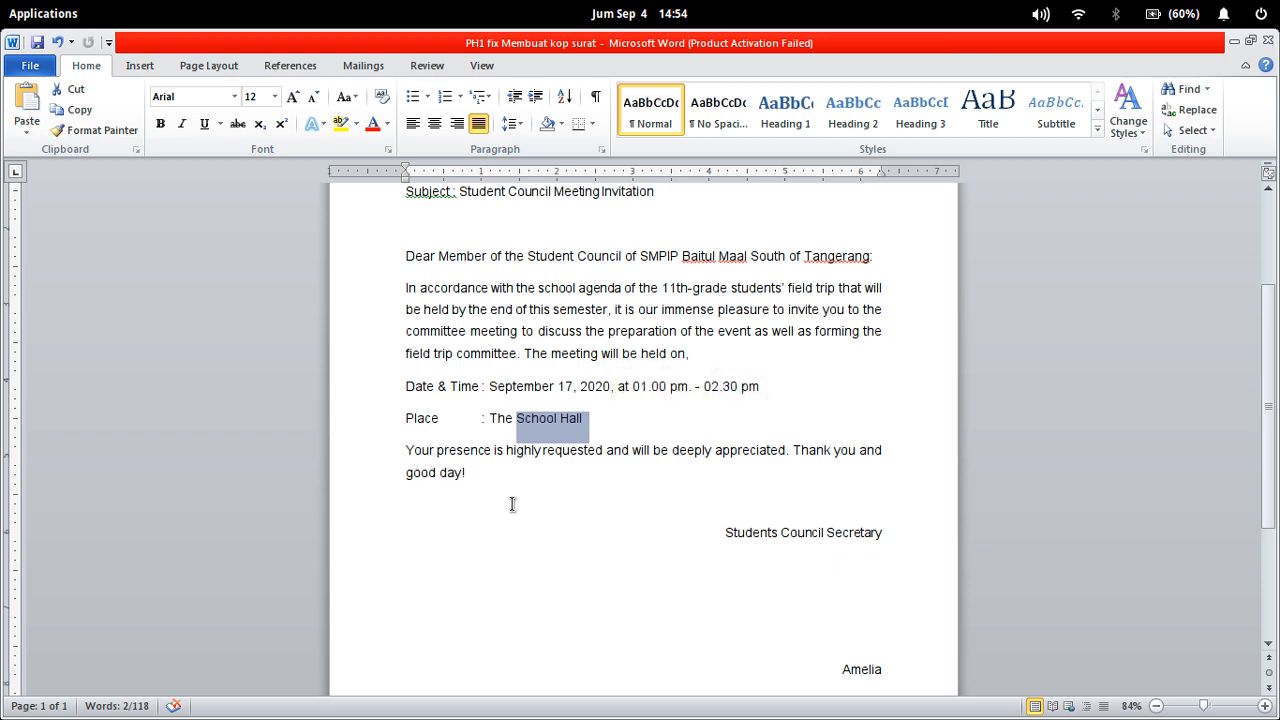
Highlight the closing paragraph beginning "Your presence is highly requested", followed by the Students Council Secretary signature block.
scroll(672, 511, down, 2)
click(715, 411)
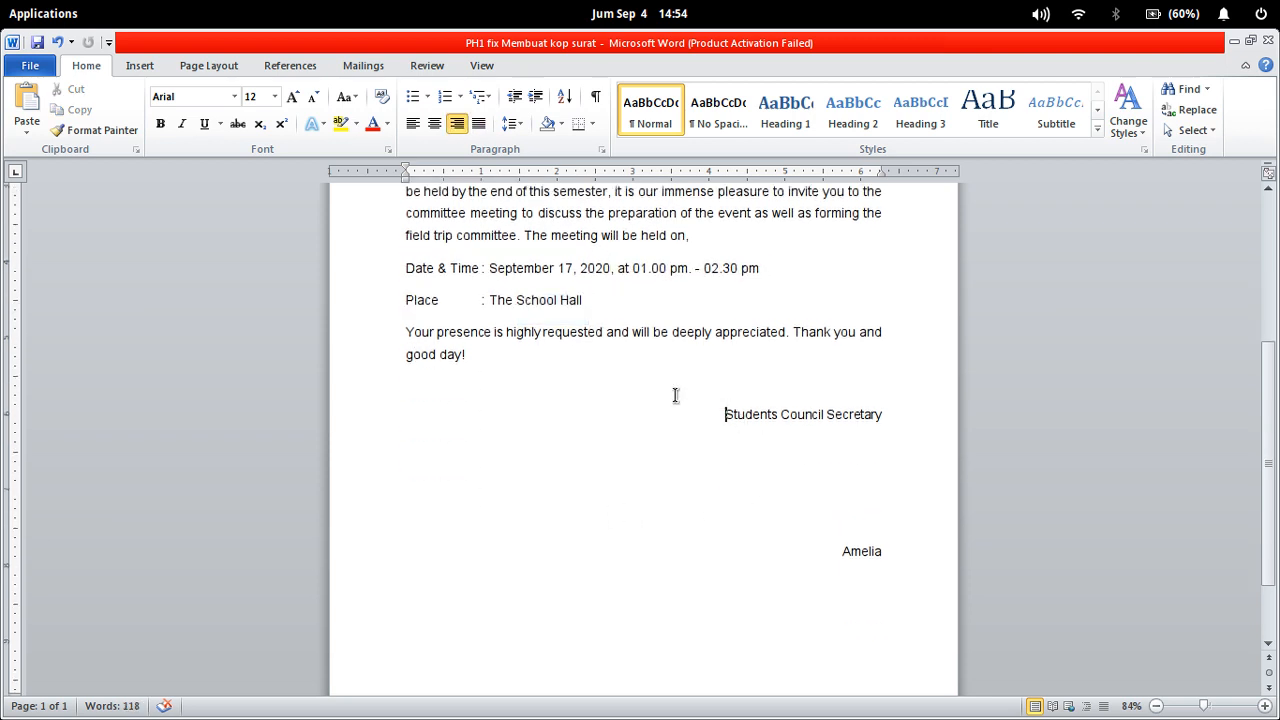
drag(405, 332, 467, 372)
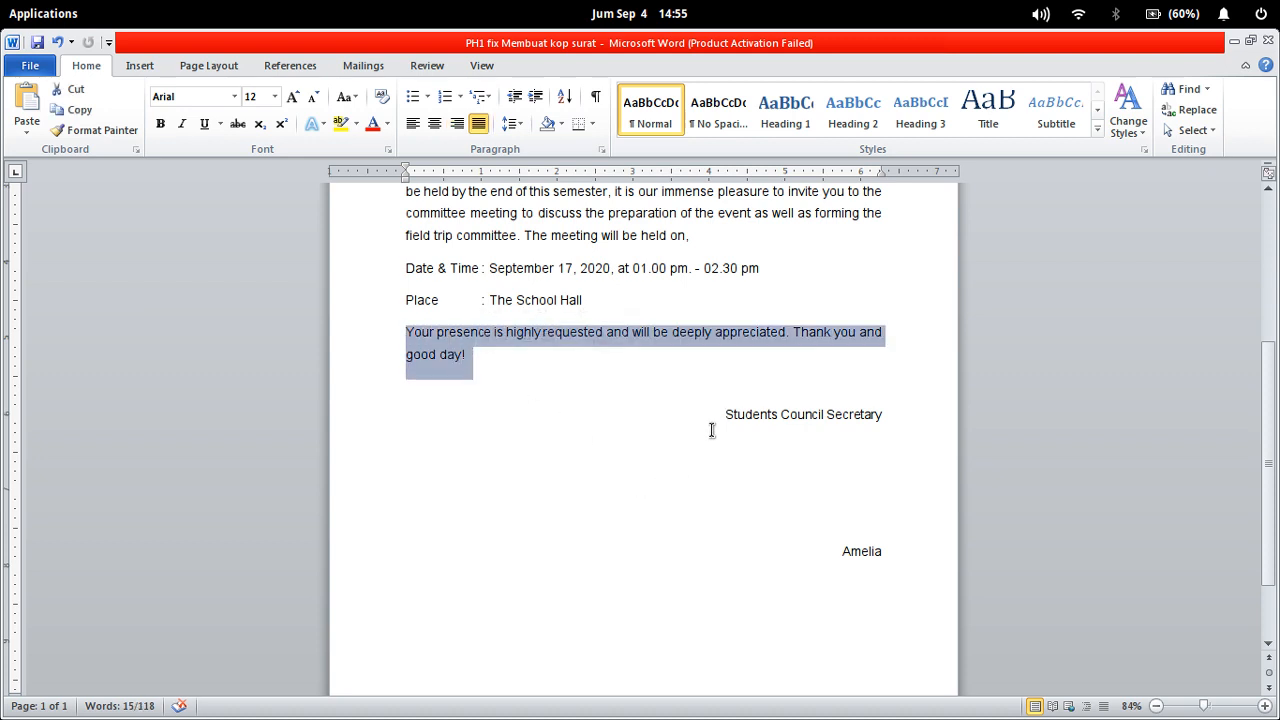
drag(716, 416, 823, 591)
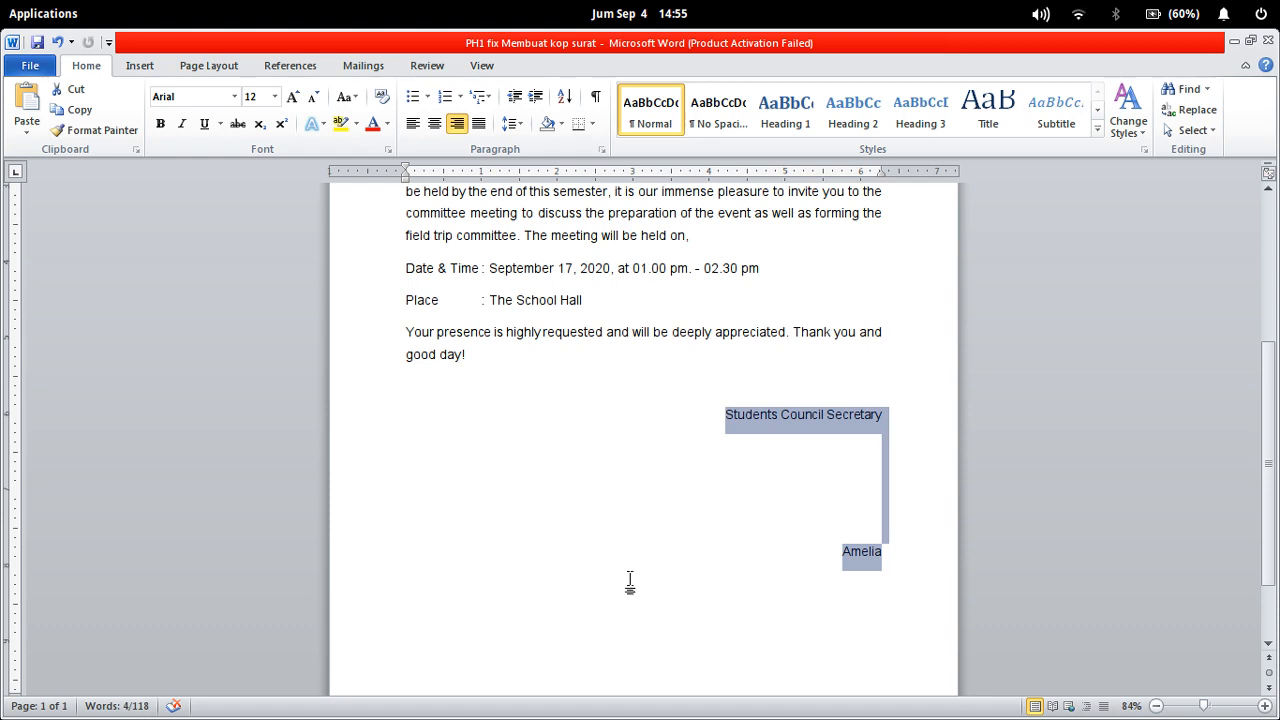
Review the letter once more, highlighting the school letterhead in the page header and closing the header again.
scroll(630, 580, up, 5)
scroll(628, 580, down, 3)
scroll(628, 580, up, 3)
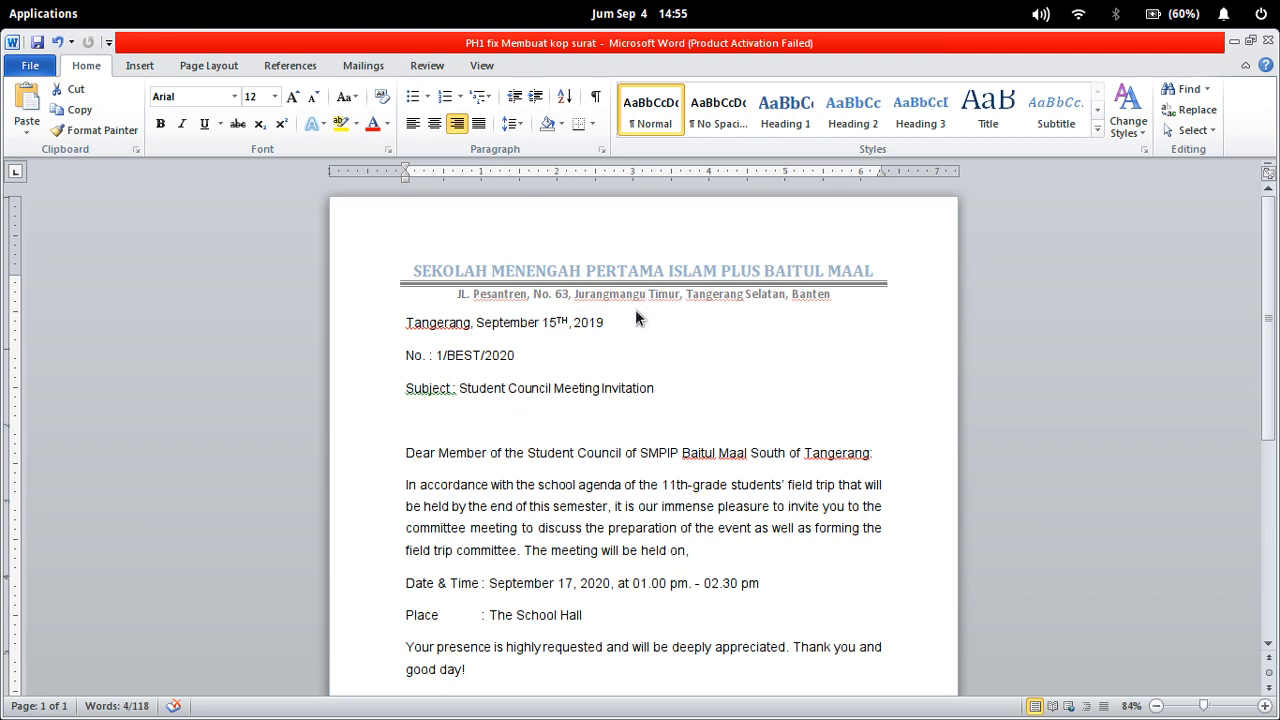
double_click(513, 278)
drag(412, 271, 830, 312)
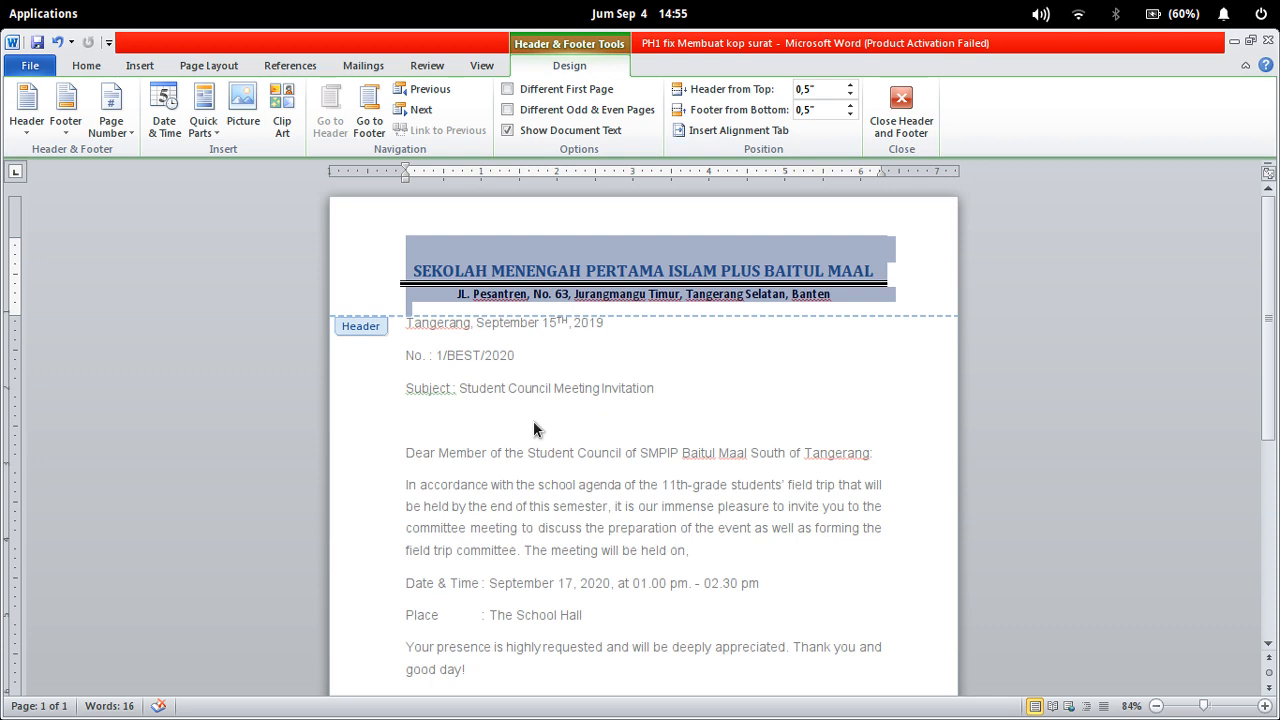
key(Escape)
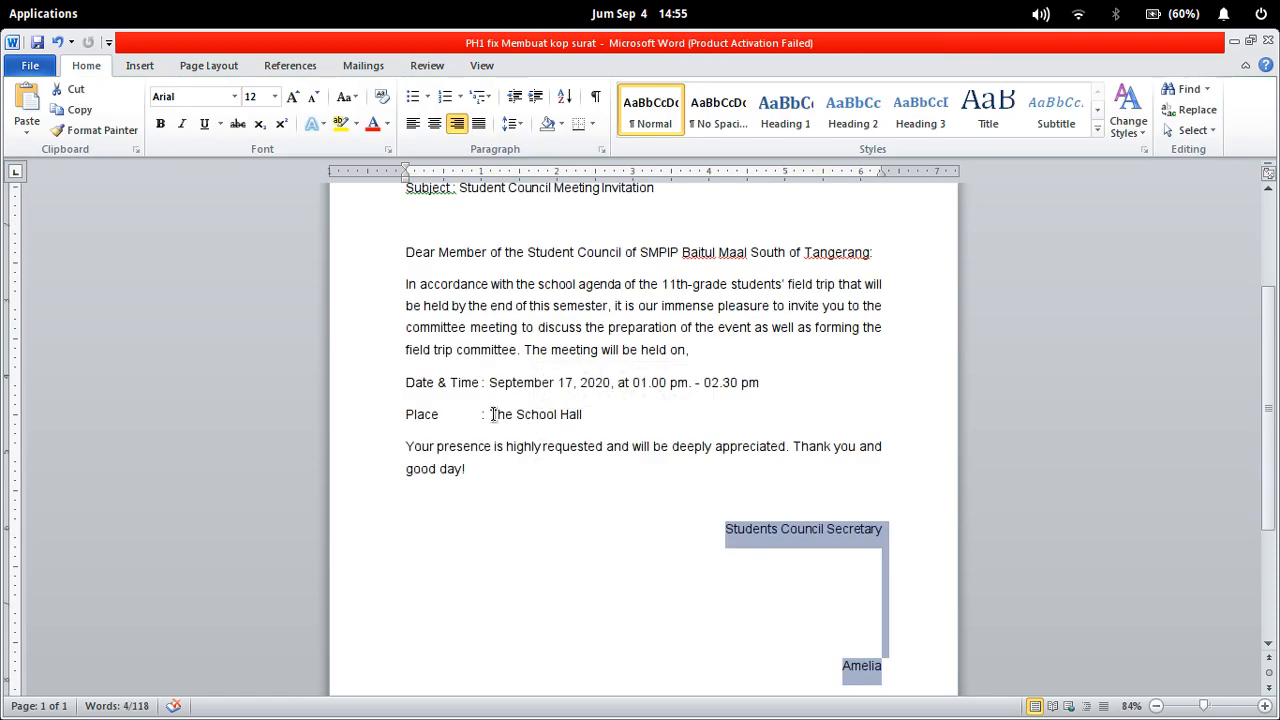
scroll(493, 417, up, 5)
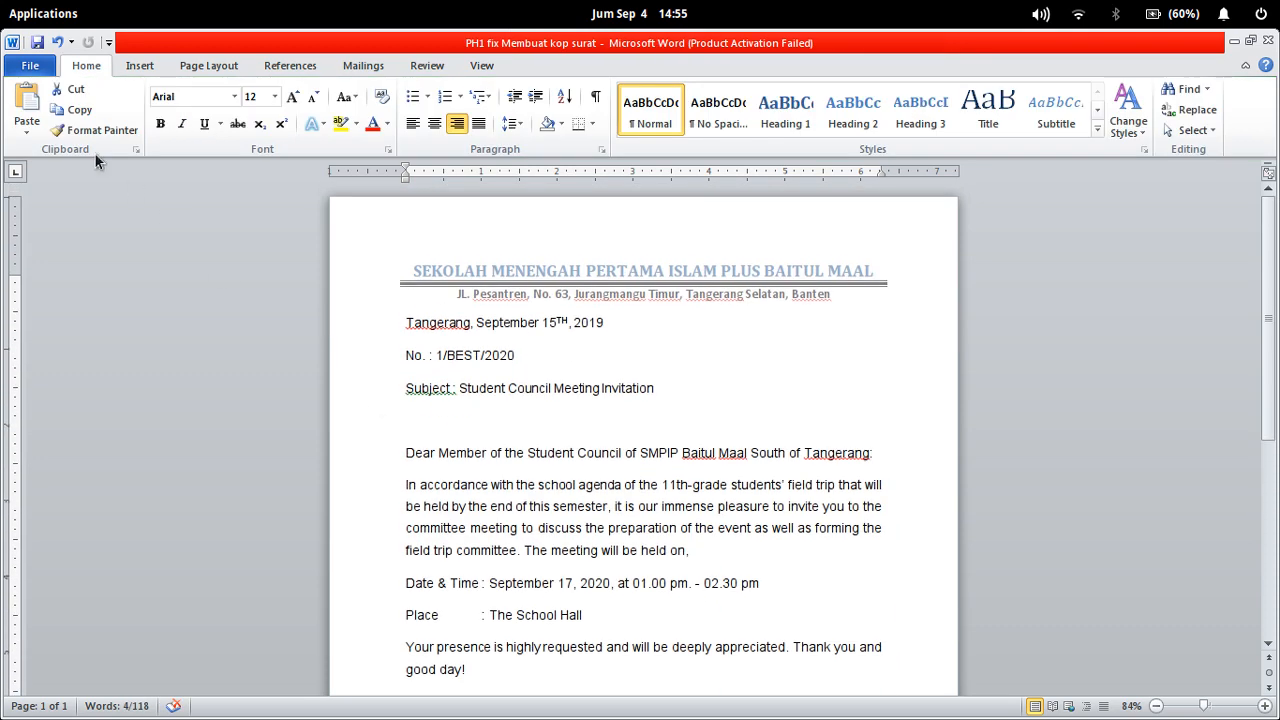
Create a new blank document.
click(28, 66)
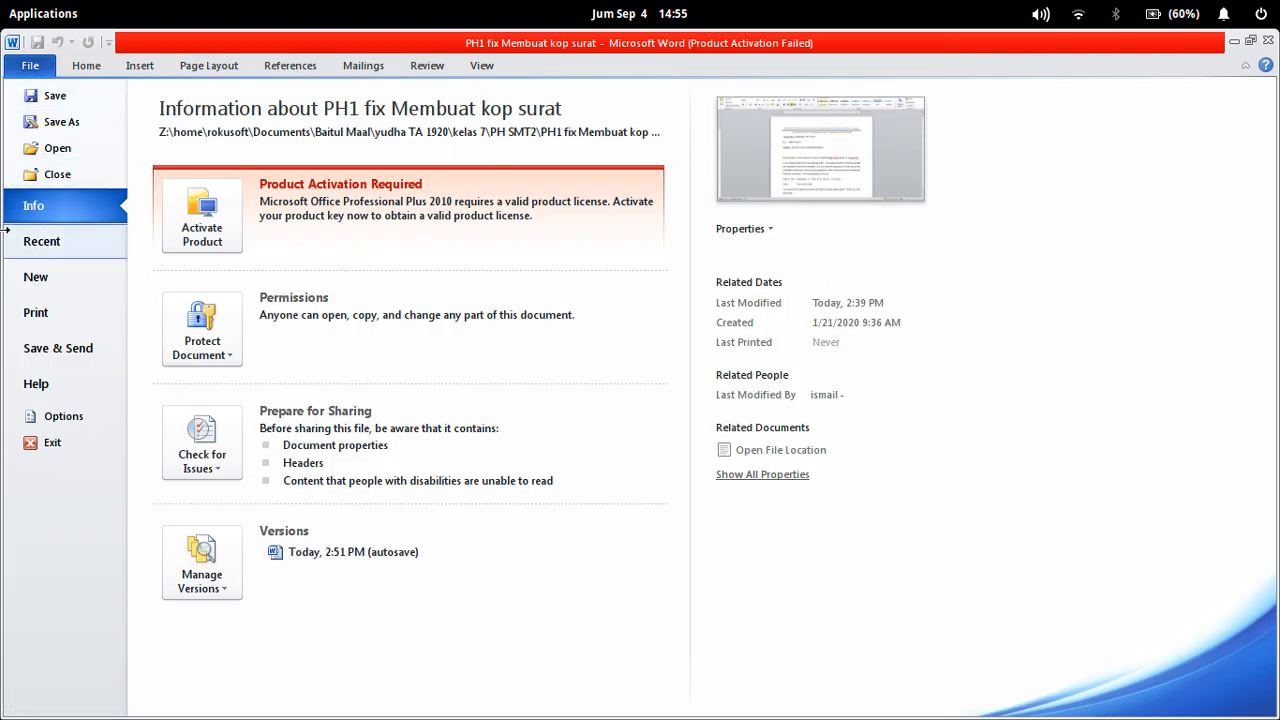
click(65, 278)
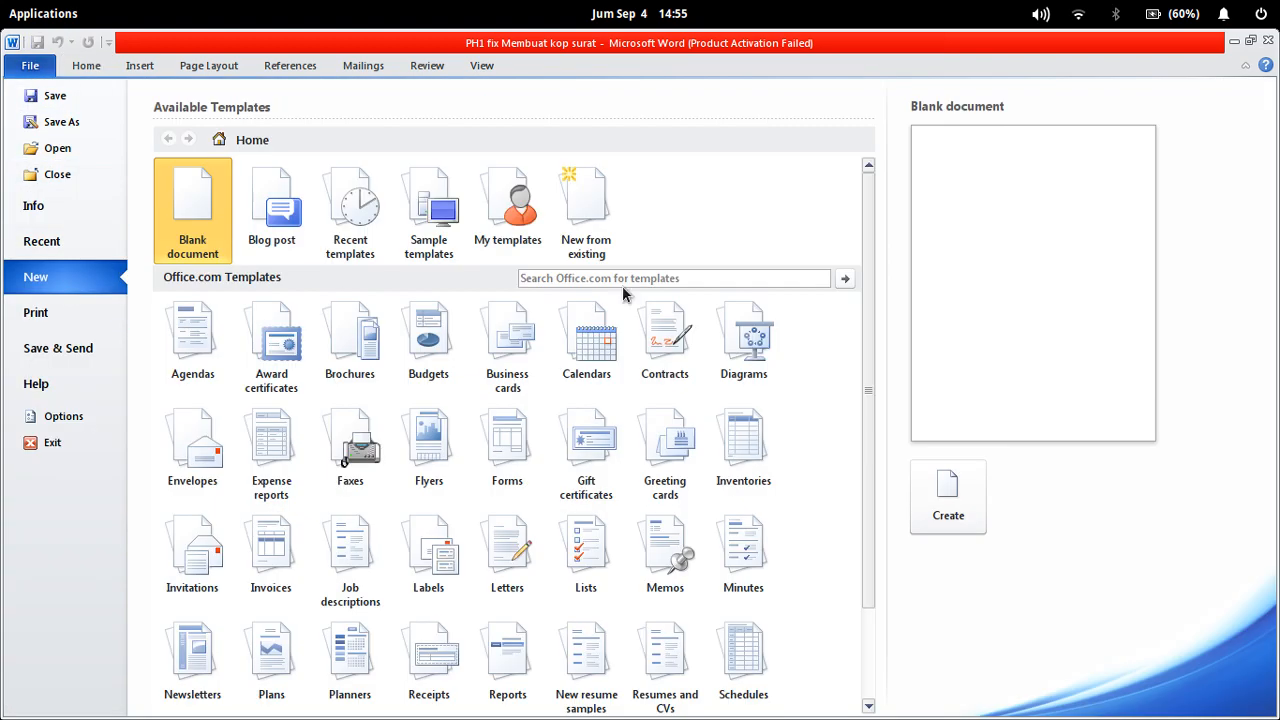
click(968, 500)
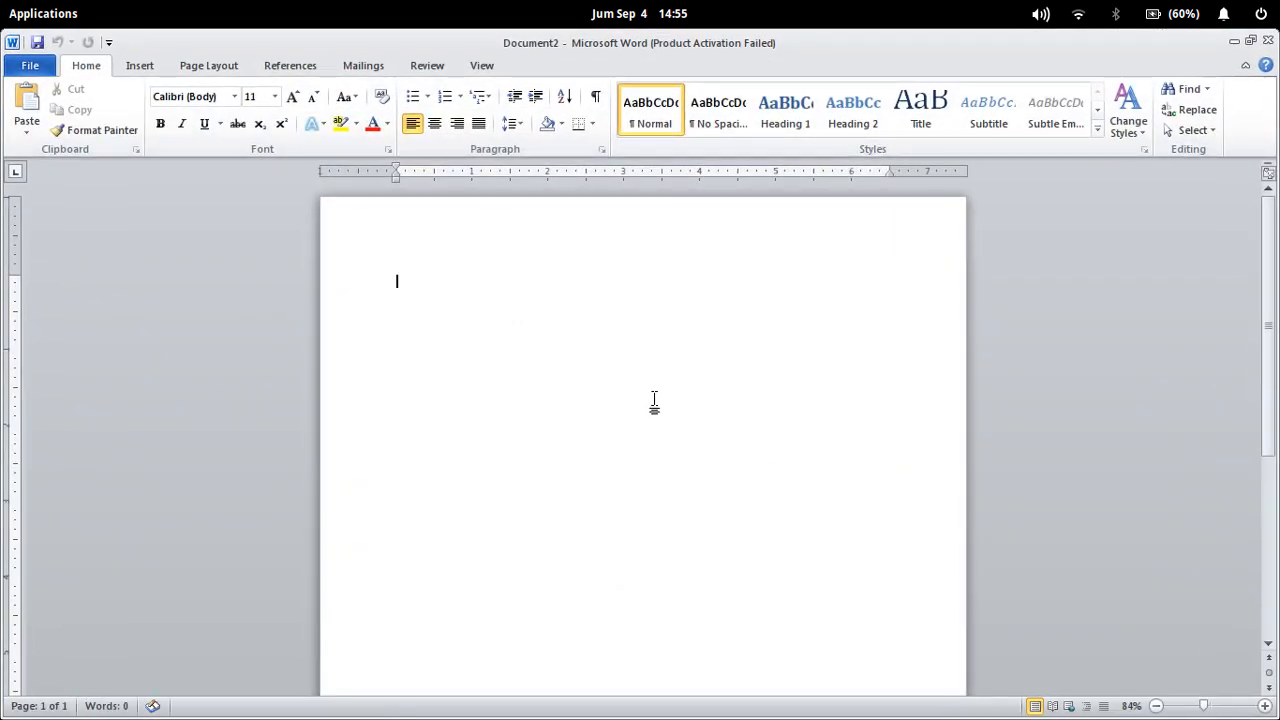
scroll(660, 394, down, 3)
scroll(662, 396, up, 3)
text(ADSFAF)
key(BackSpace)
key(BackSpace)
key(BackSpace)
double_click(392, 212)
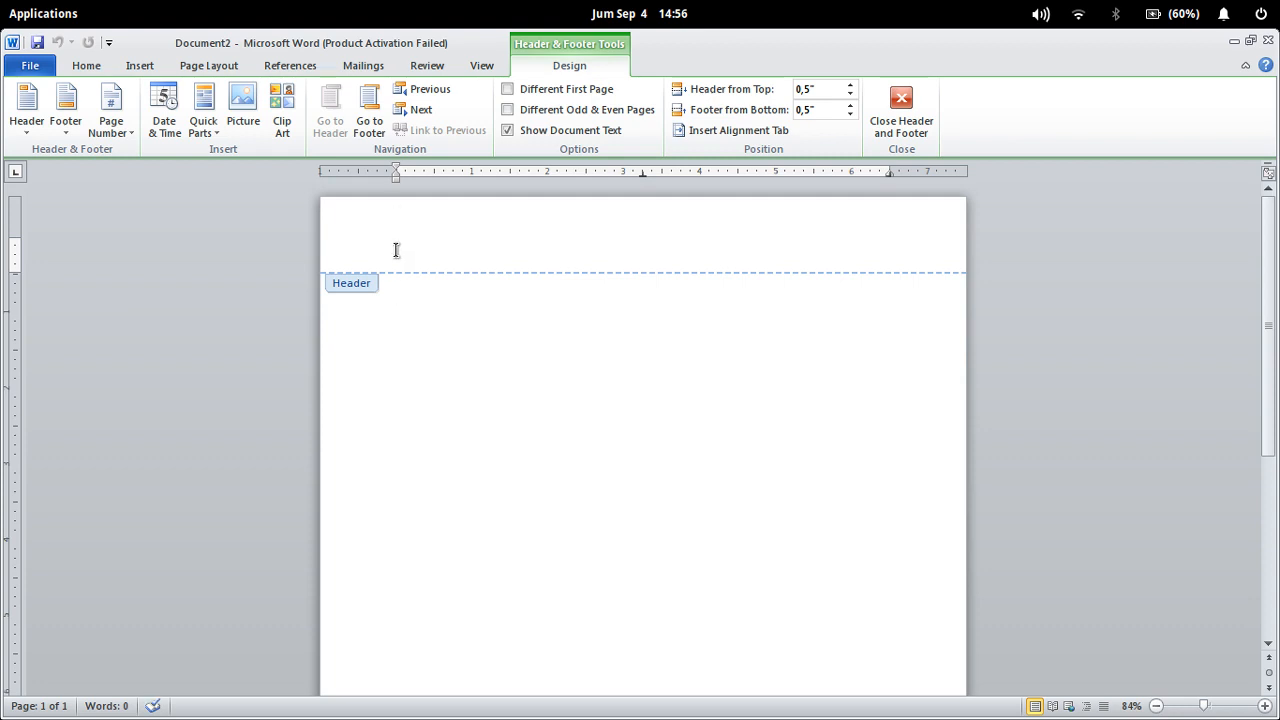
double_click(407, 293)
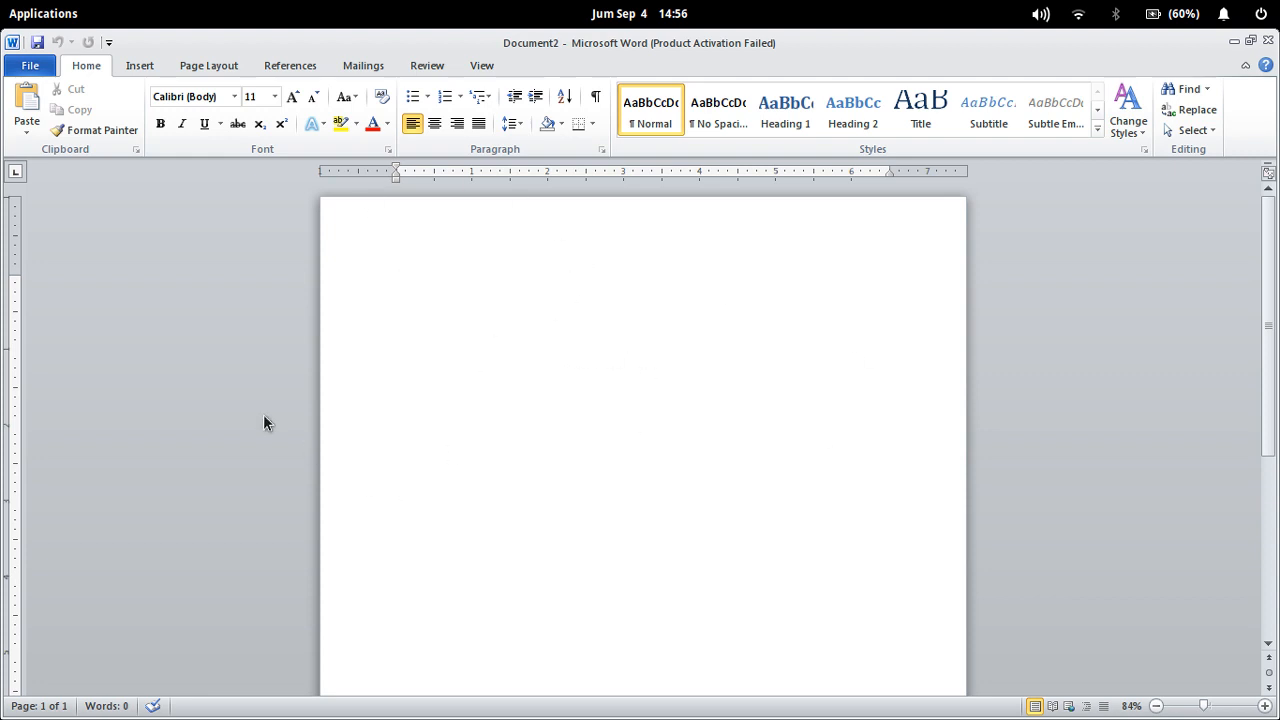
Enter the sample text "HEADER" in the page header and return to the document body.
double_click(395, 237)
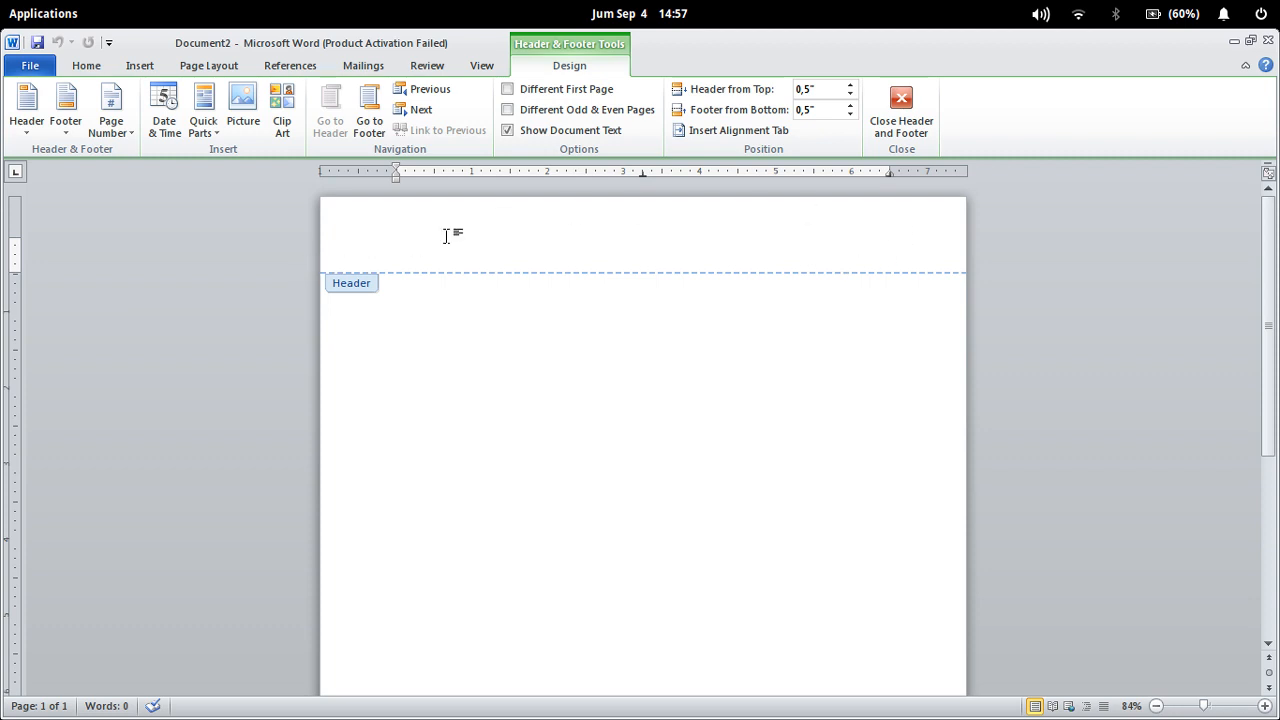
text(hEAD)
key(BackSpace)
key(BackSpace)
key(BackSpace)
key(BackSpace)
text(HEADER)
double_click(414, 336)
click(408, 298)
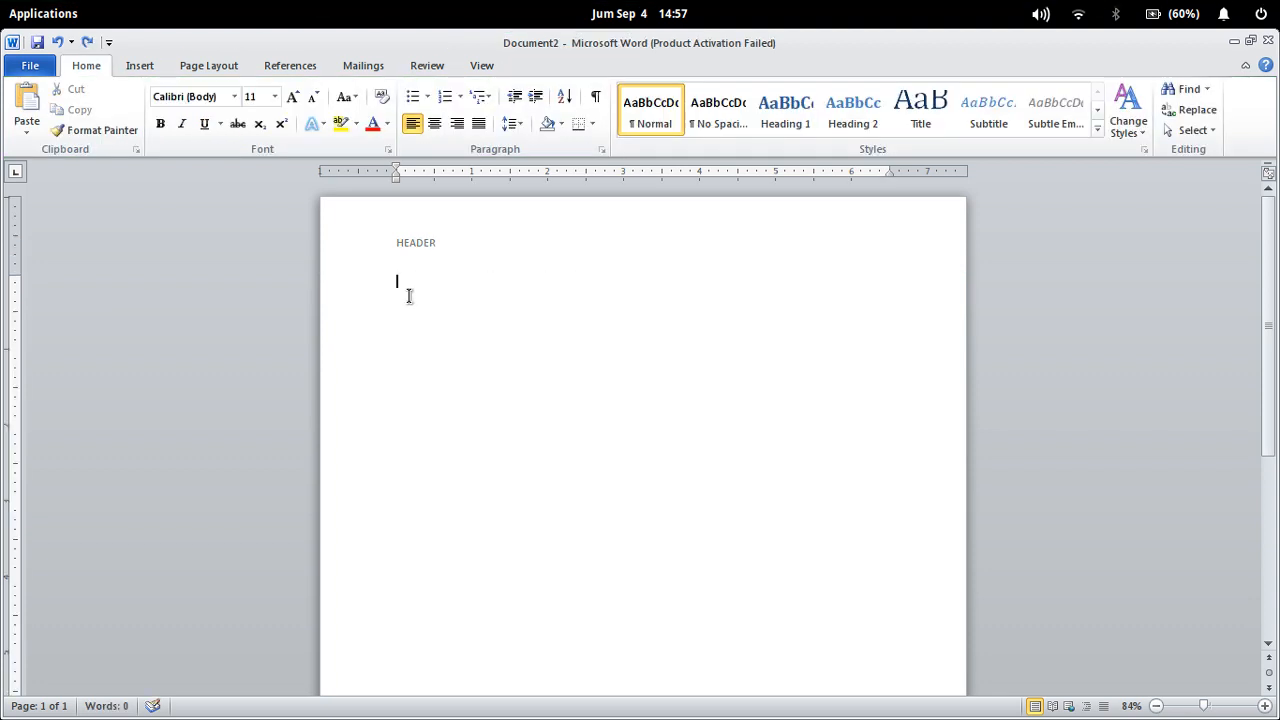
Enter "ISI DOKUMEN" as the first line of the document body.
text(a)
key(BackSpace)
text(ISI DOKUMUEN)
key(BackSpace)
key(BackSpace)
key(BackSpace)
text(EN)
Open the page header for editing and delete the sample text "HEADER" from it.
double_click(459, 245)
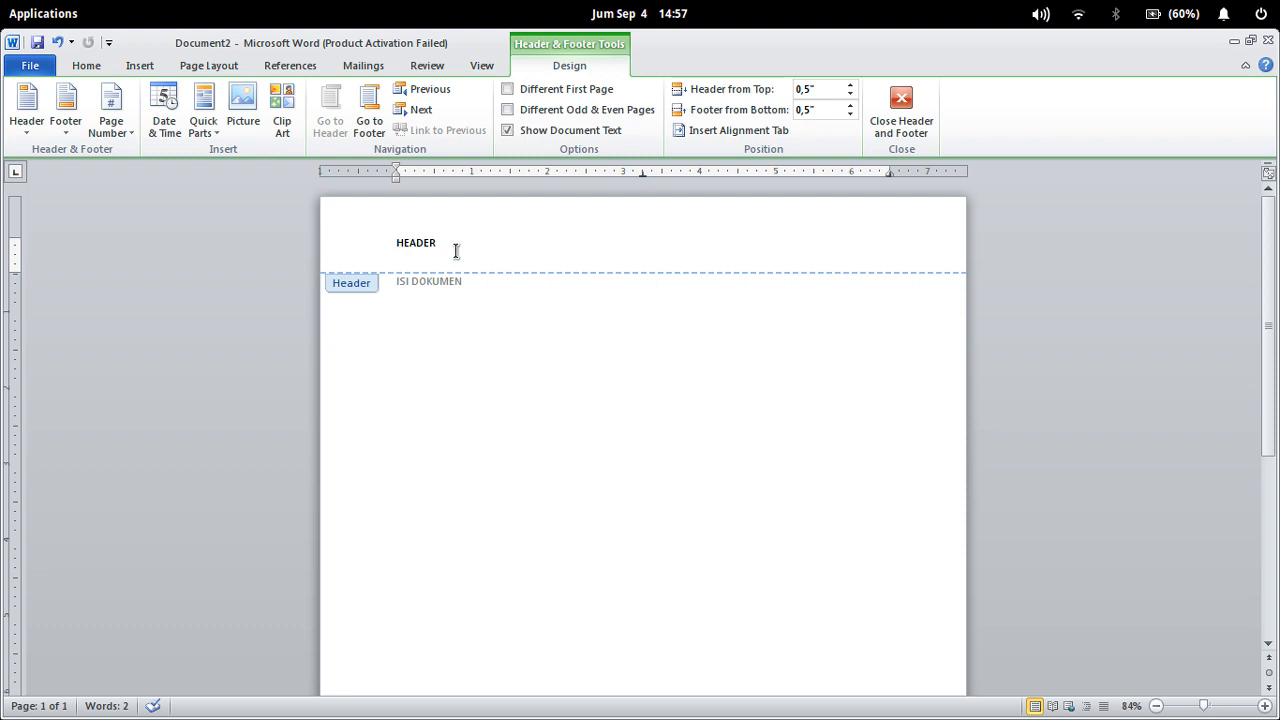
drag(456, 251, 380, 251)
key(BackSpace)
Insert a table with one column and two rows in the page header.
click(139, 65)
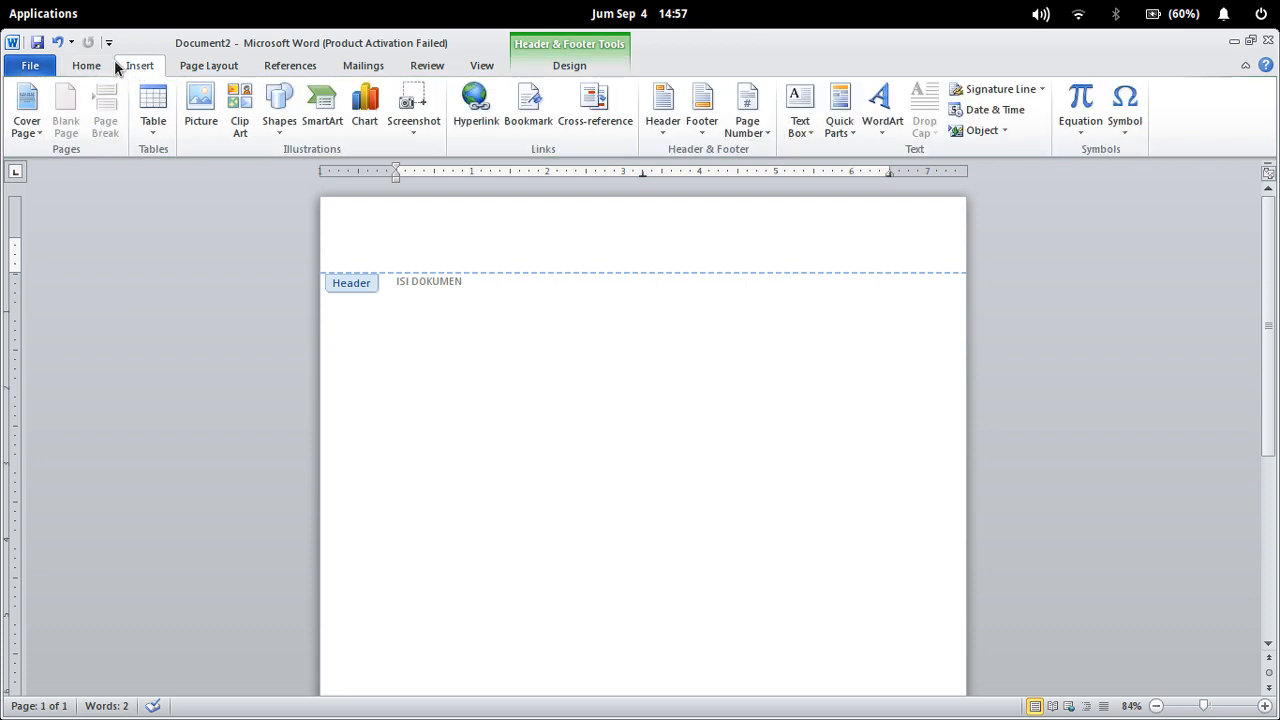
click(152, 138)
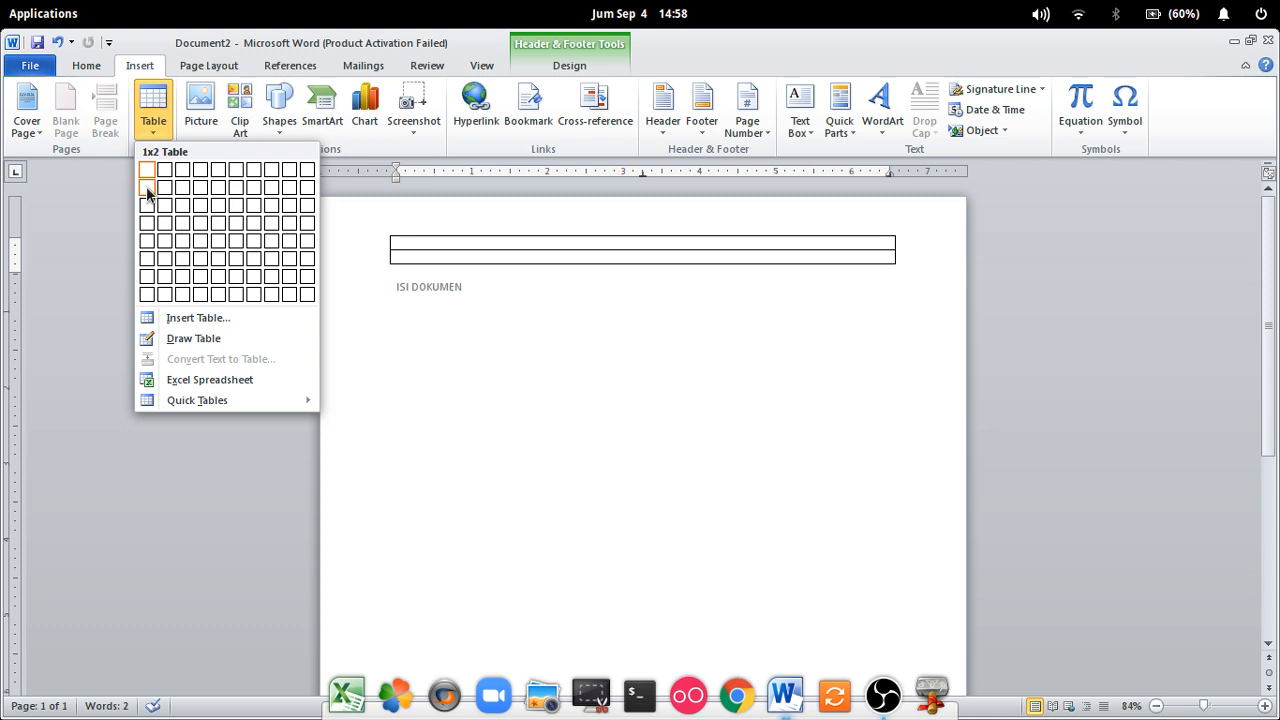
click(146, 187)
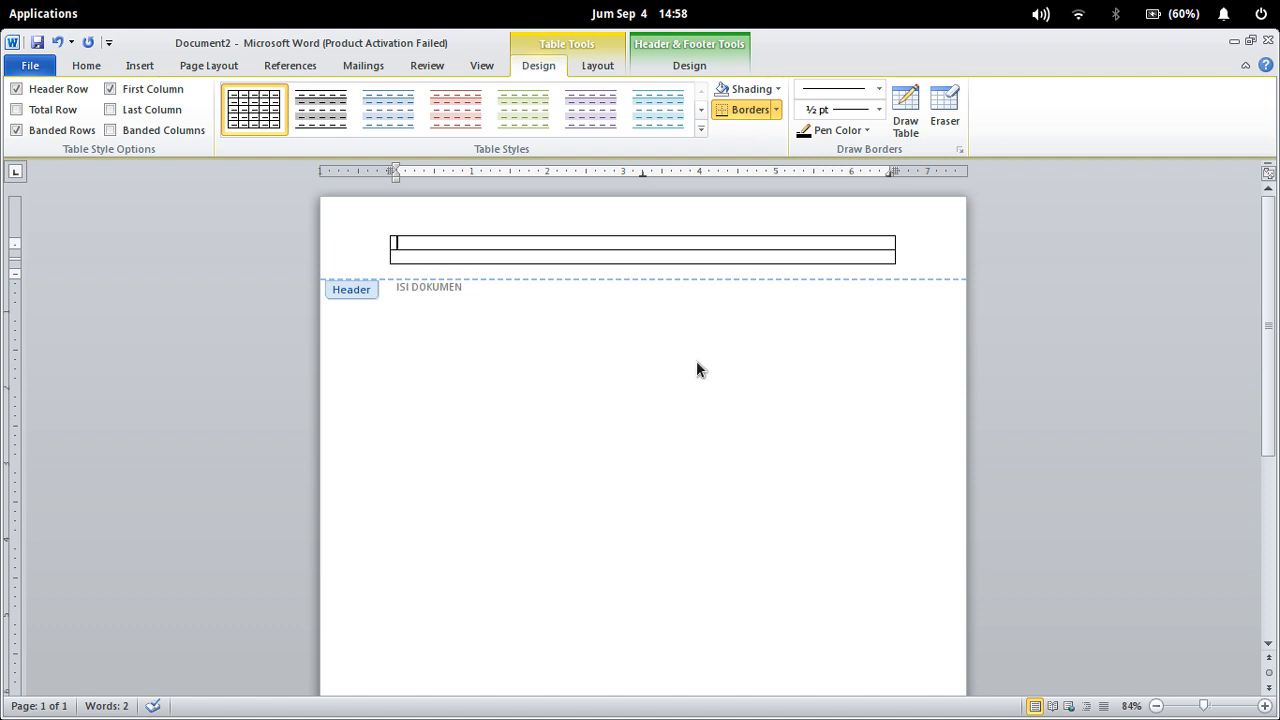
Enter the school name "SEKOLAH MENENGAH PERTAMA ISLAM PLUS BAITUL MAAL" in the first row of the header table.
text(SEK)
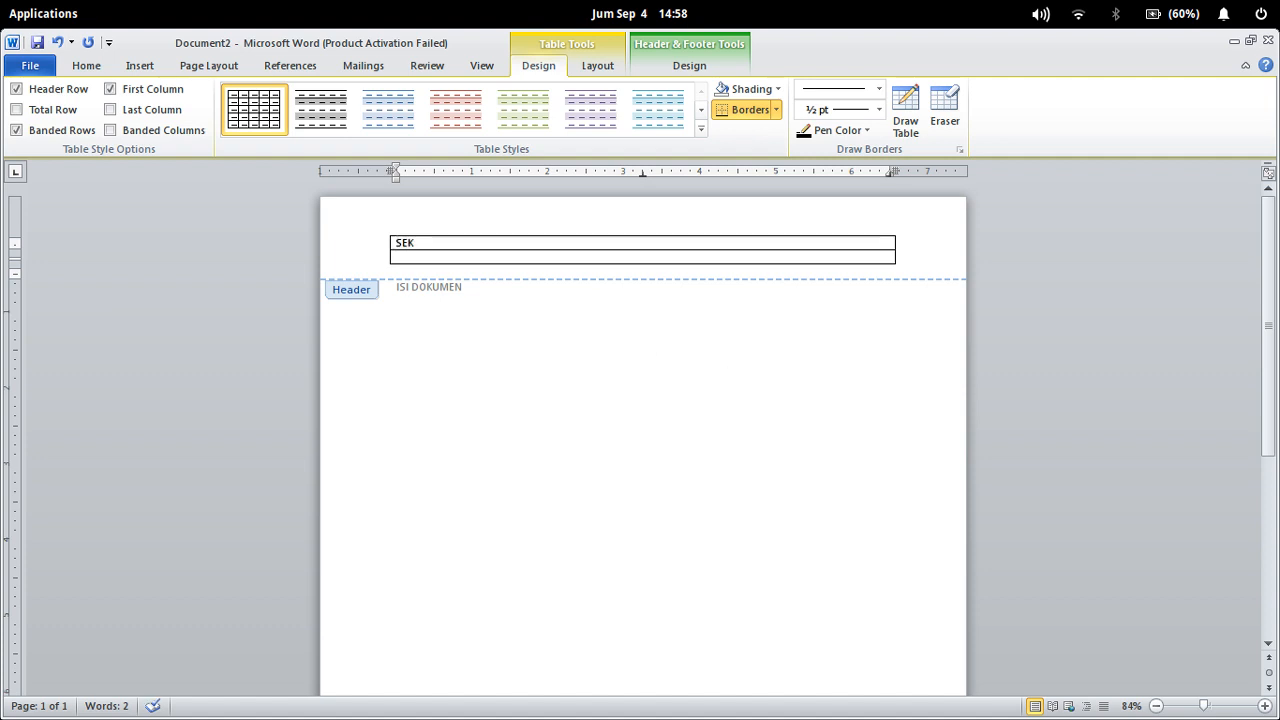
text(OLAH)
text( ISLAM PLU)
text(S)
key(BackSpace)
key(BackSpace)
key(BackSpace)
key(BackSpace)
key(BackSpace)
key(BackSpace)
key(BackSpace)
key(BackSpace)
key(BackSpace)
key(BackSpace)
key(BackSpace)
text(MENENGAH PER)
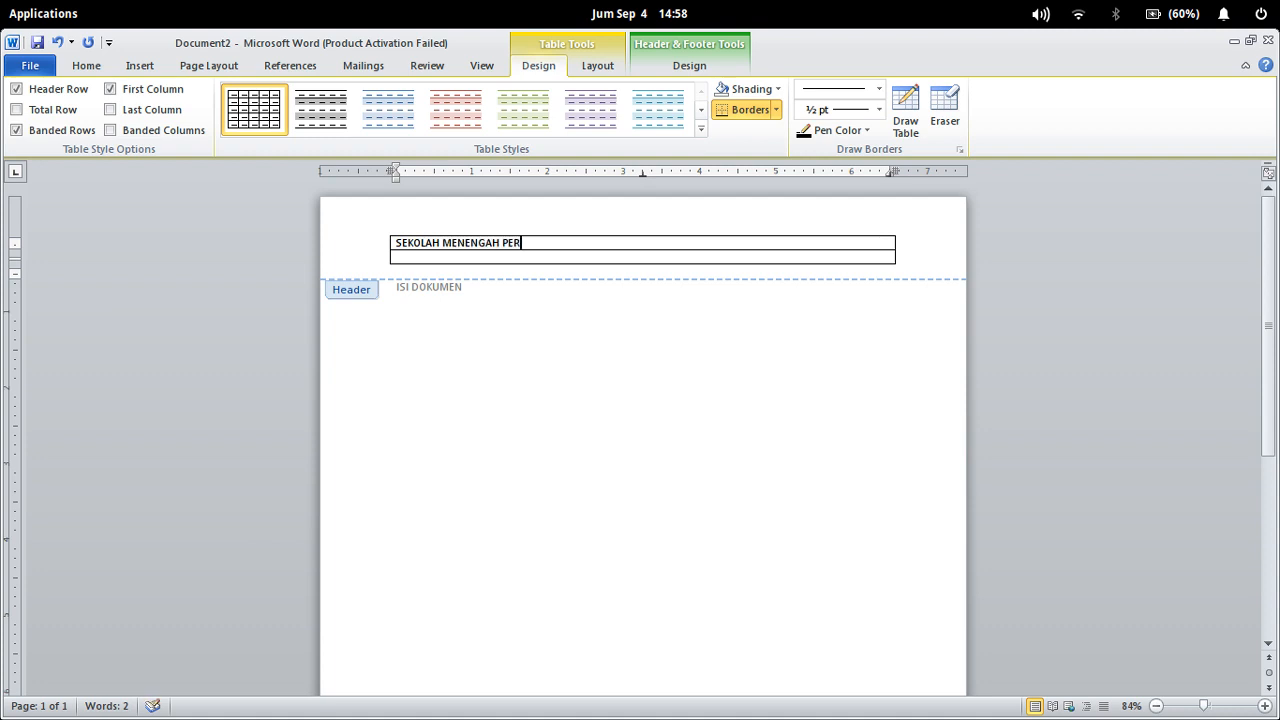
text(TAMA ISLAM PLUS BAITUL MAAL)
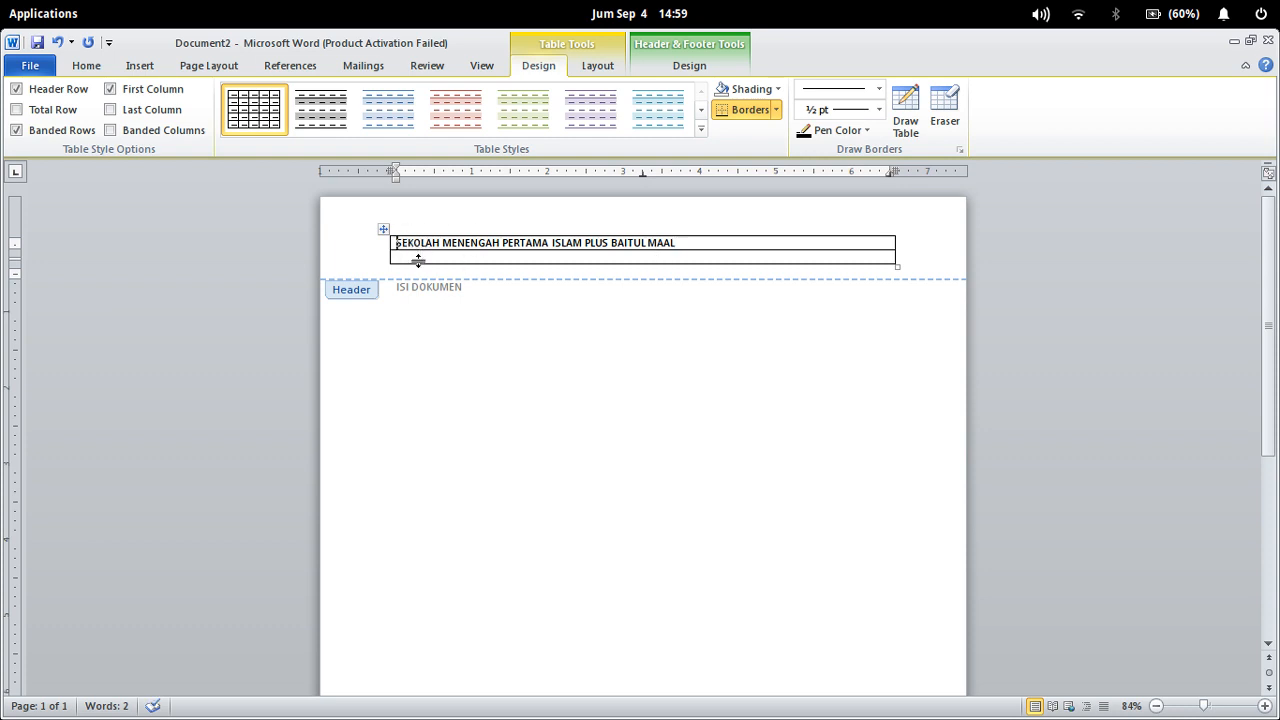
Begin the school's address in the second row of the header table with the street name.
click(415, 258)
text(Jl)
drag(397, 243, 655, 250)
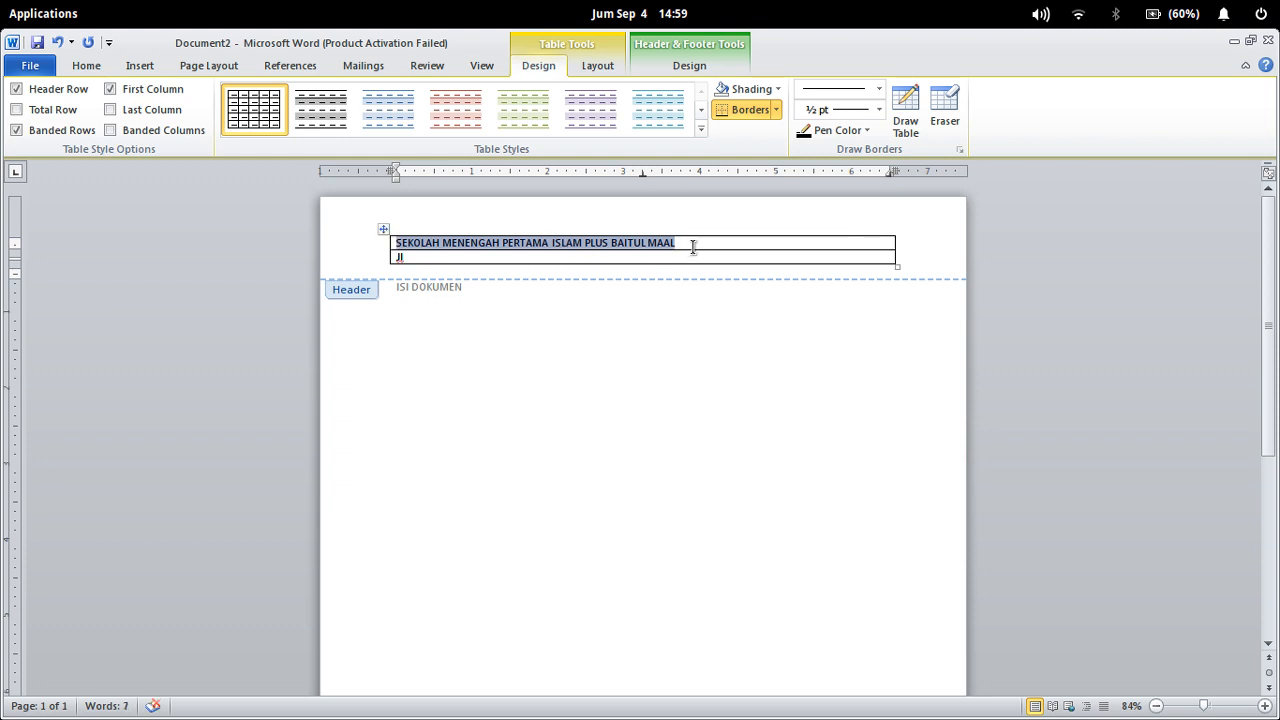
click(437, 256)
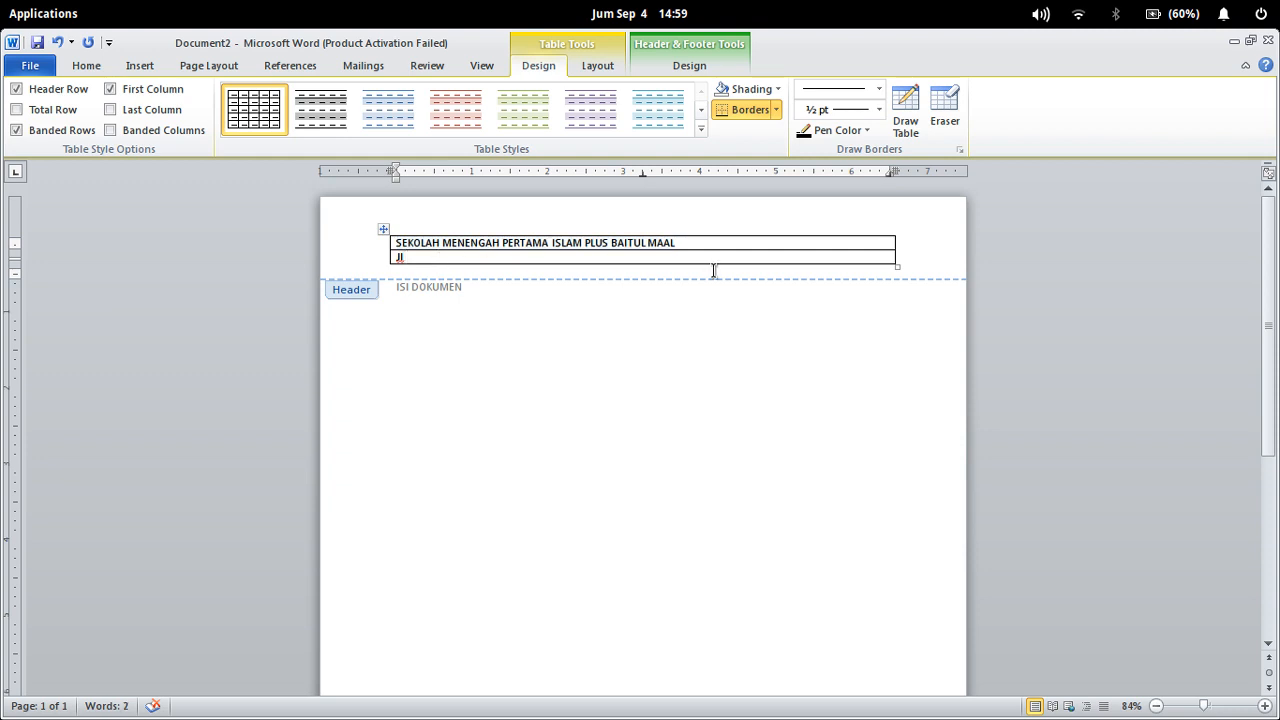
key(BackSpace)
text(L)
key(BackSpace)
text(l. Pesantresn)
Switch to the finished invitation letter to check the address in its letterhead, and return to the new document.
key(super+Down)
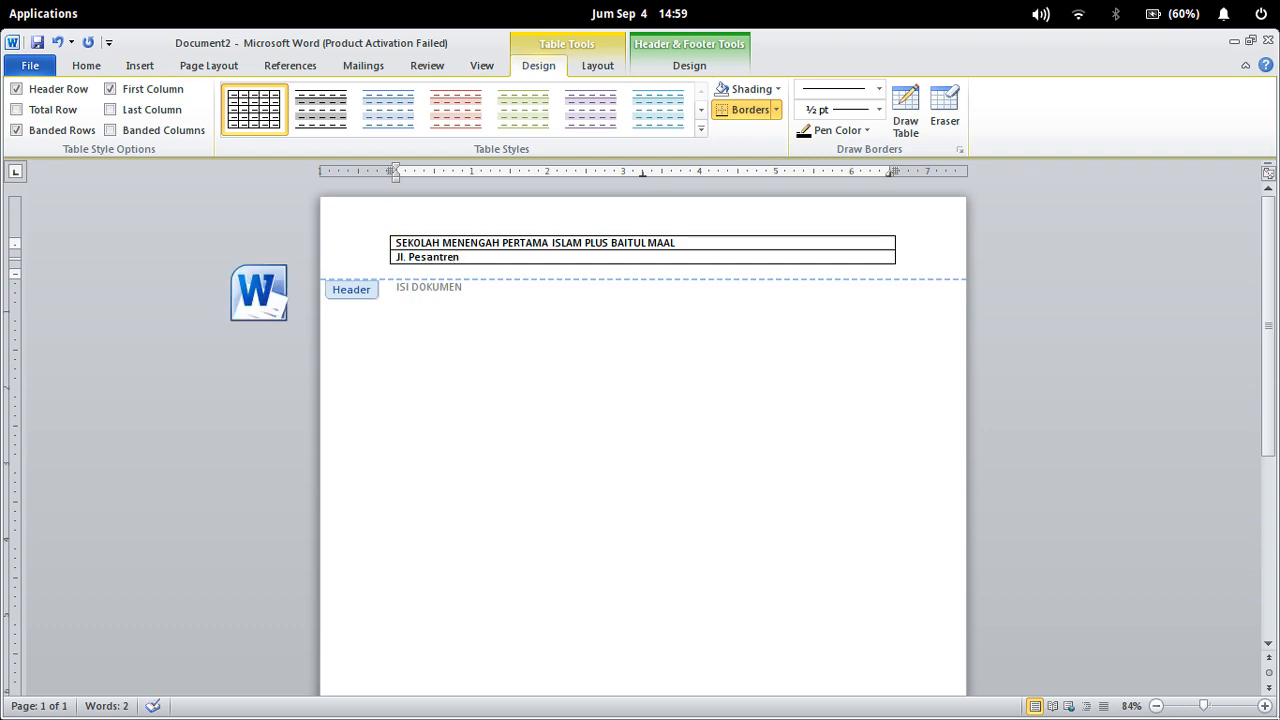
click(425, 170)
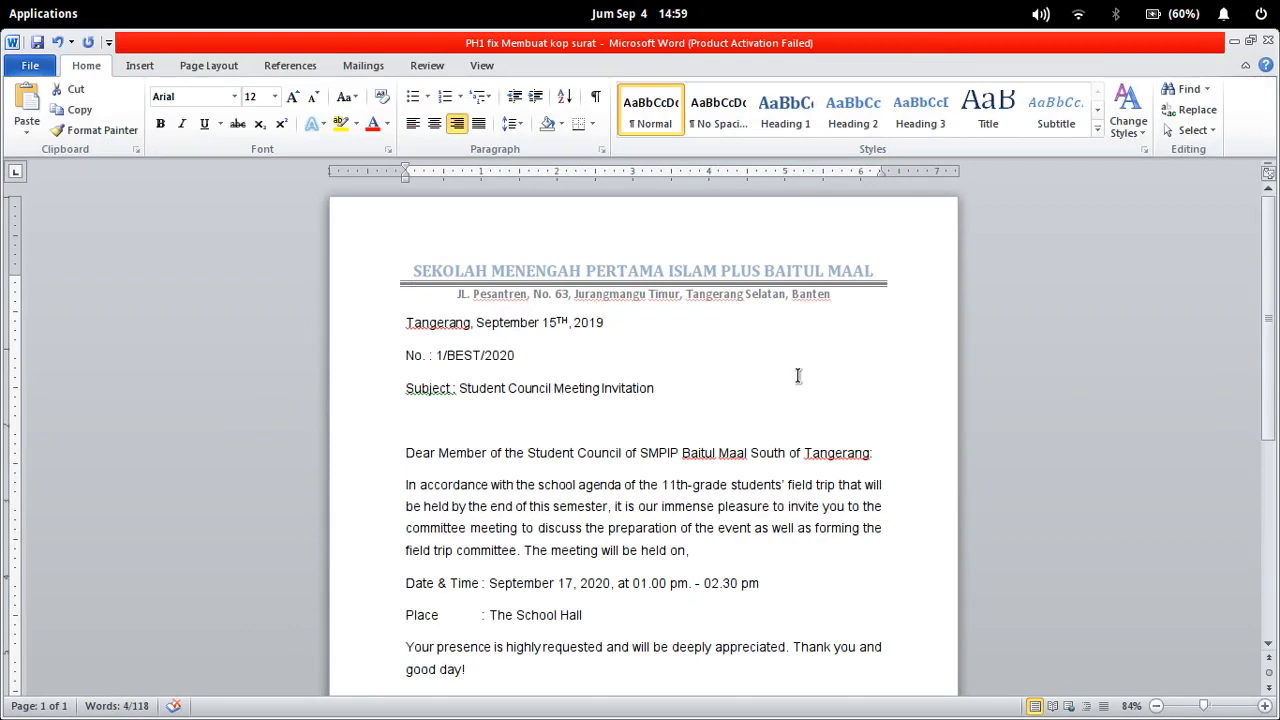
mouse_move(1279, 719)
click(905, 555)
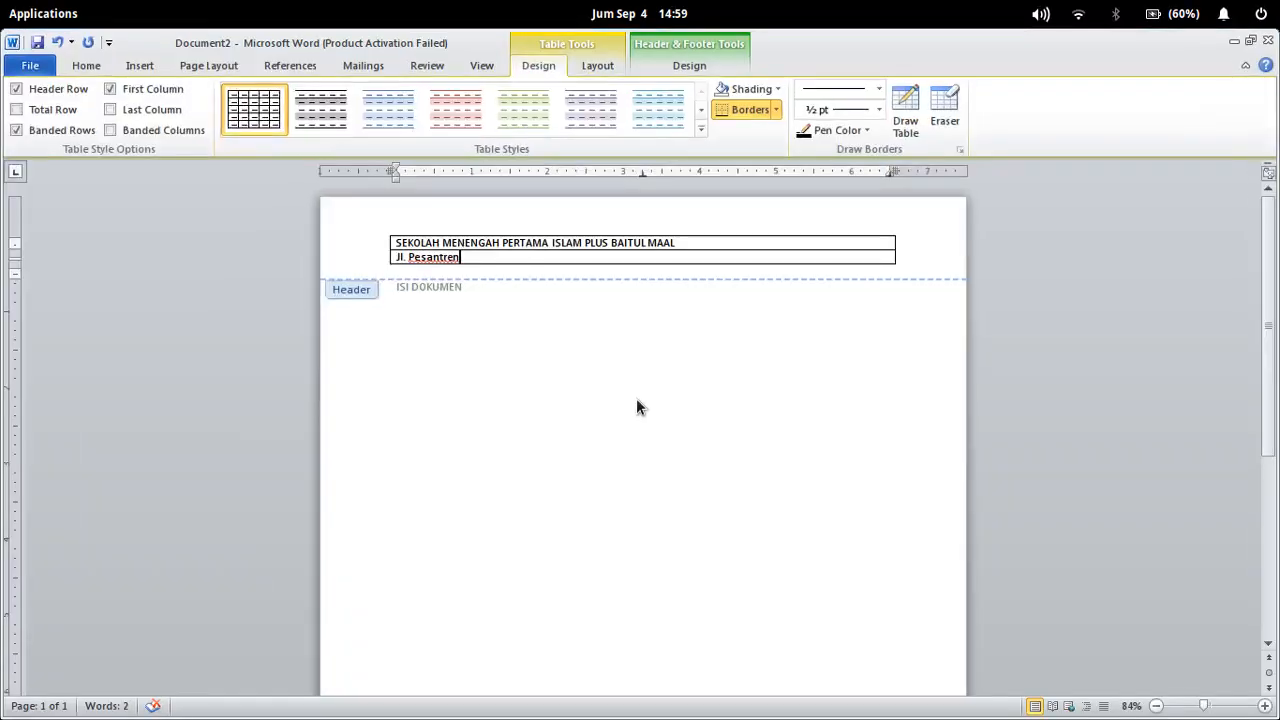
Complete the school's address in the second table row with the building number, neighbourhood, district, city and province.
text(o.63, Jurangam)
key(BackSpace)
key(BackSpace)
text(mang Timur)
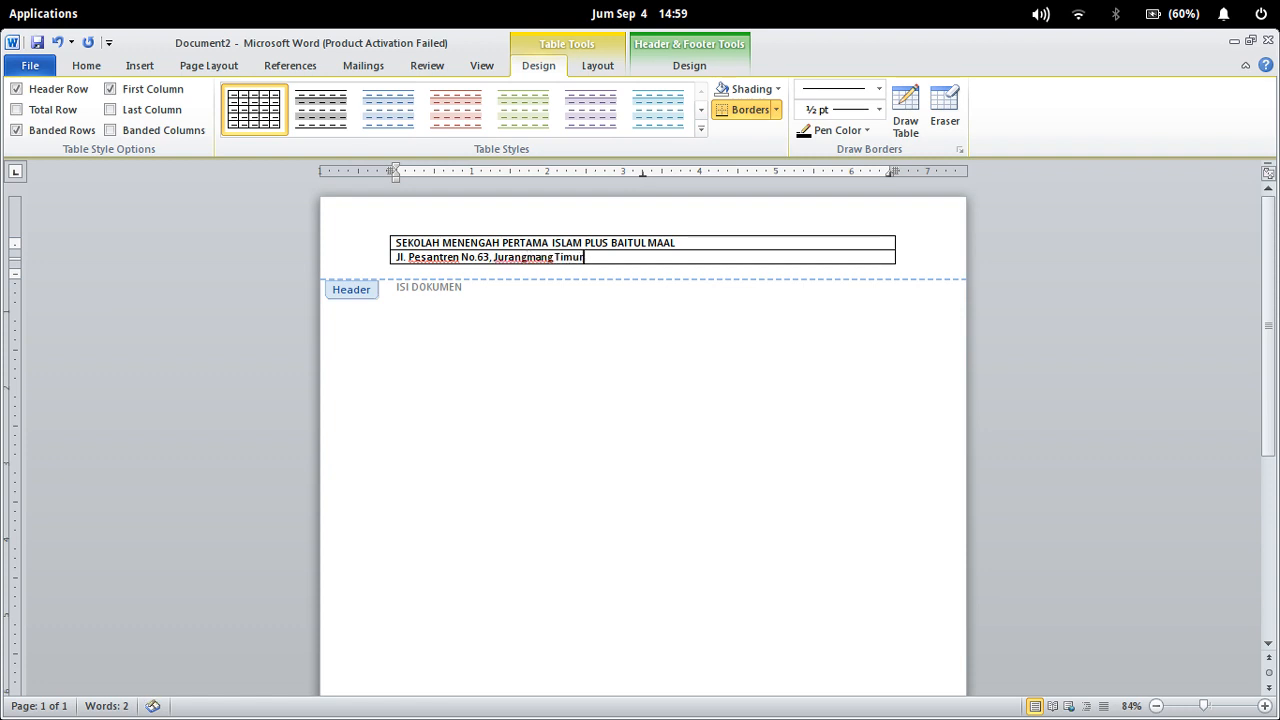
text(, Pondok Aren)
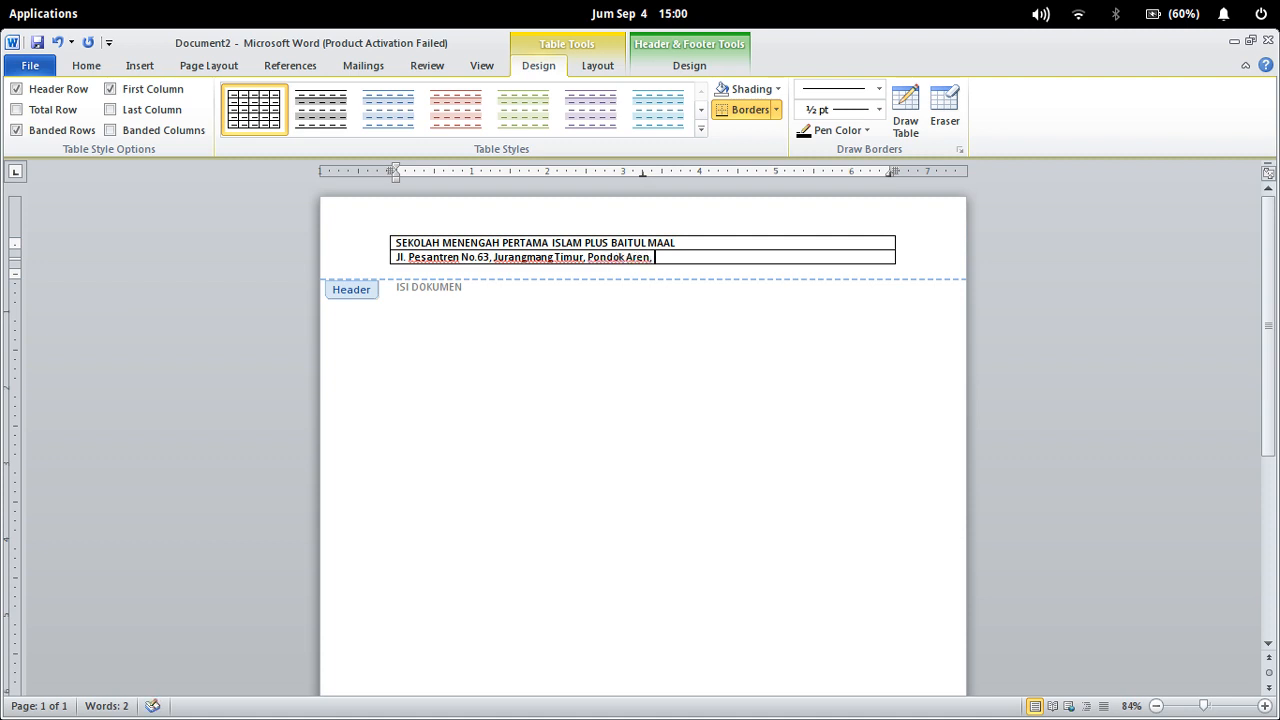
text(, Tangerang Selatan, Banten)
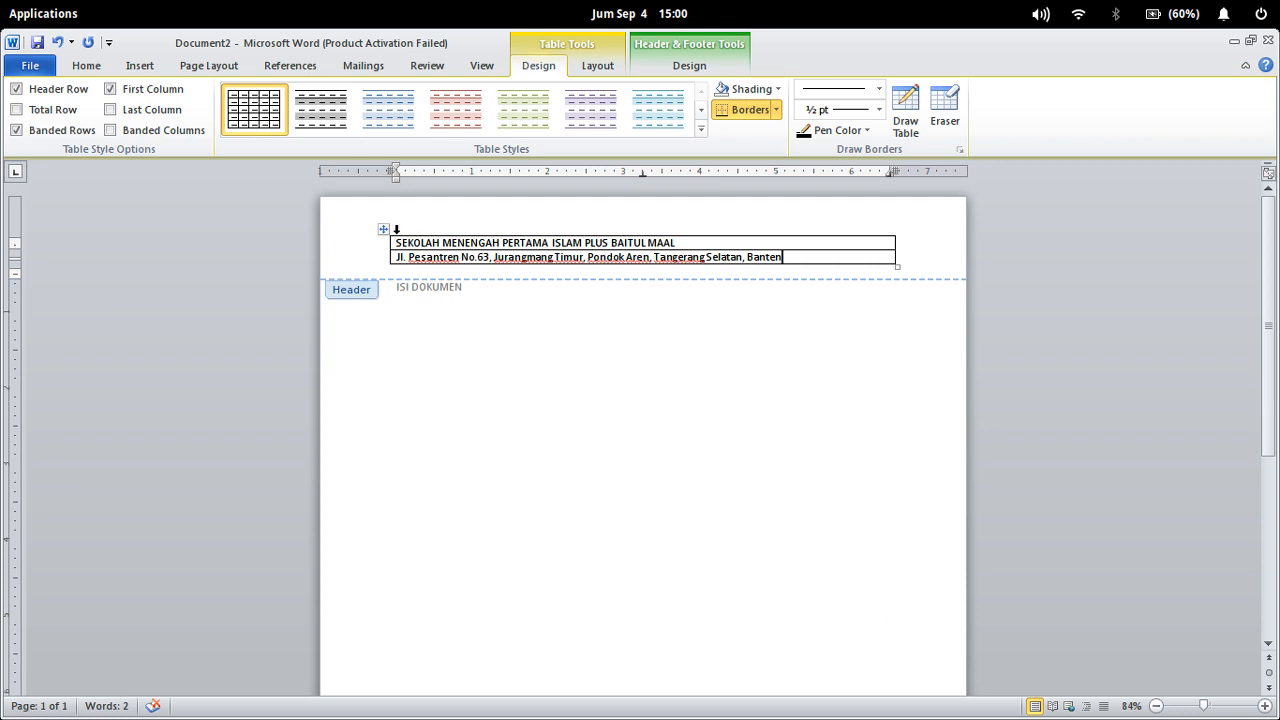
Centre the text in both rows of the header table.
drag(397, 243, 826, 251)
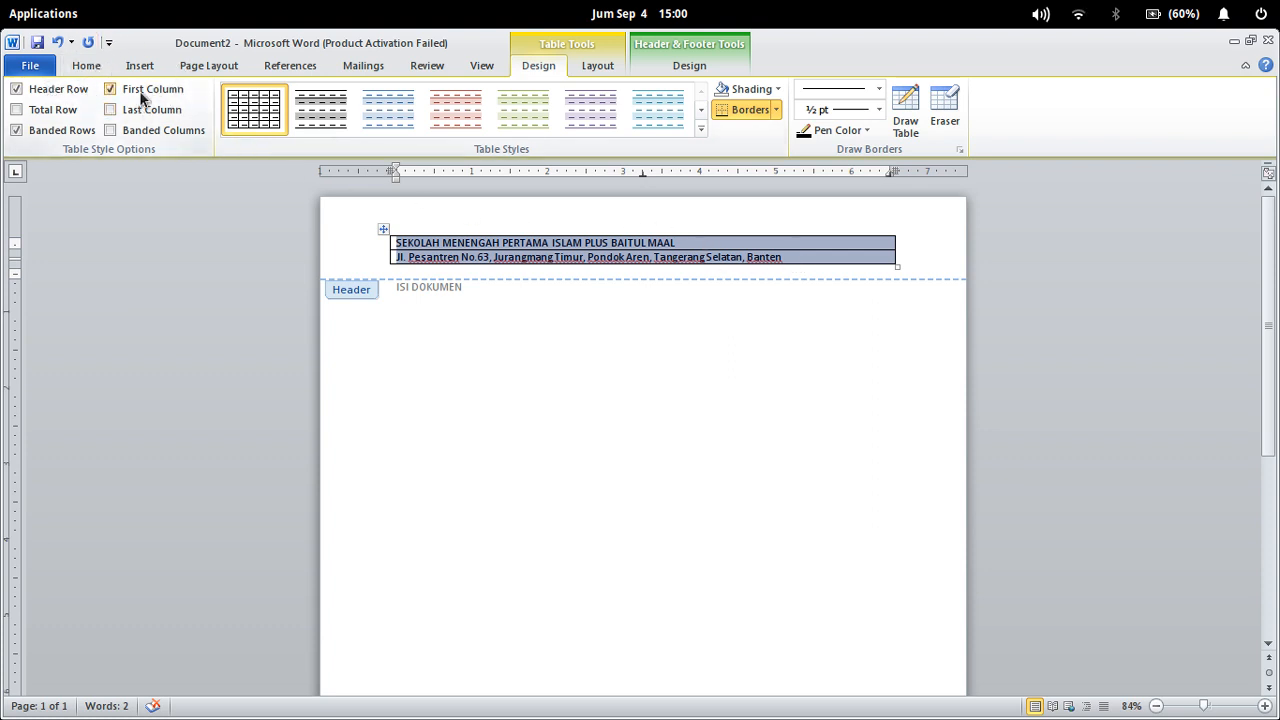
click(86, 66)
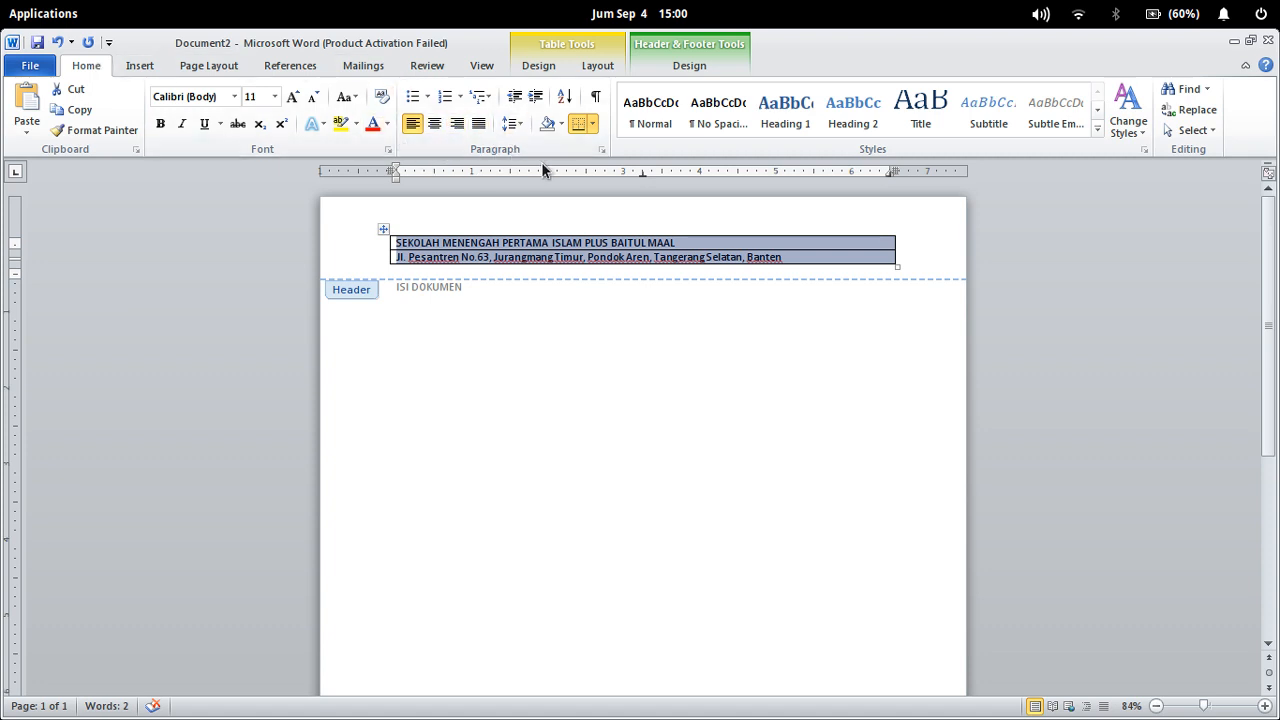
click(437, 124)
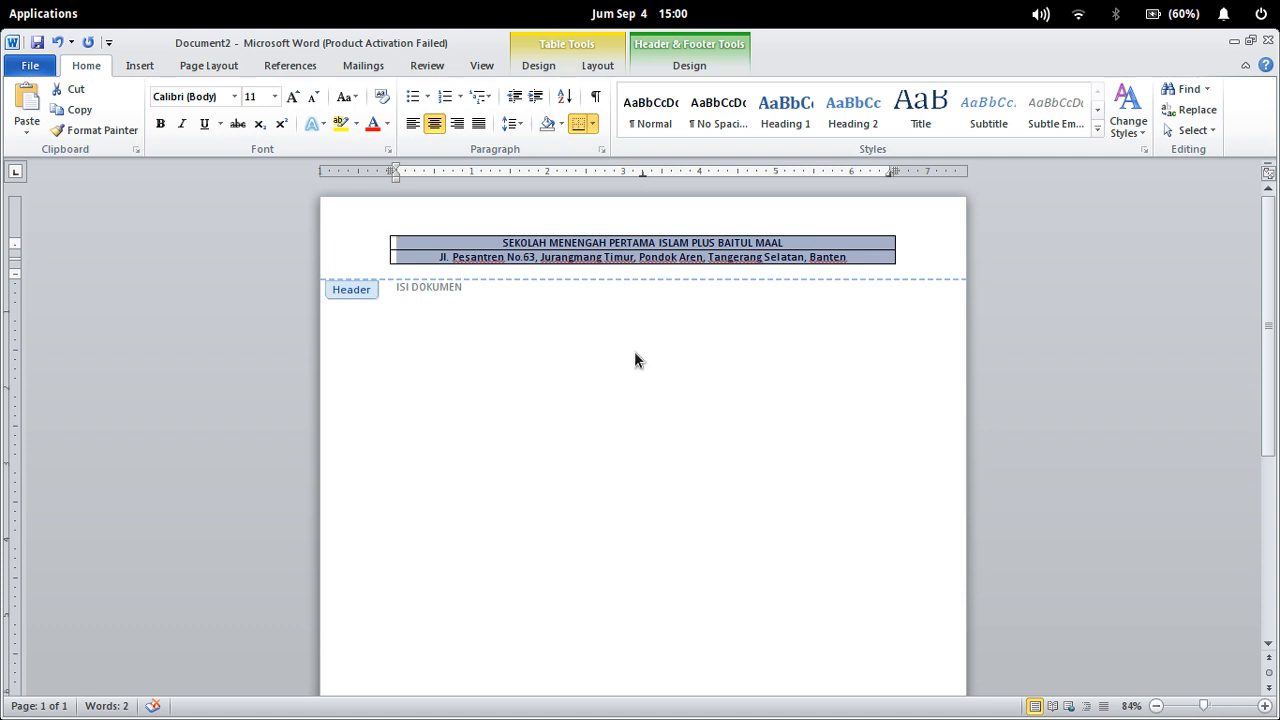
click(618, 257)
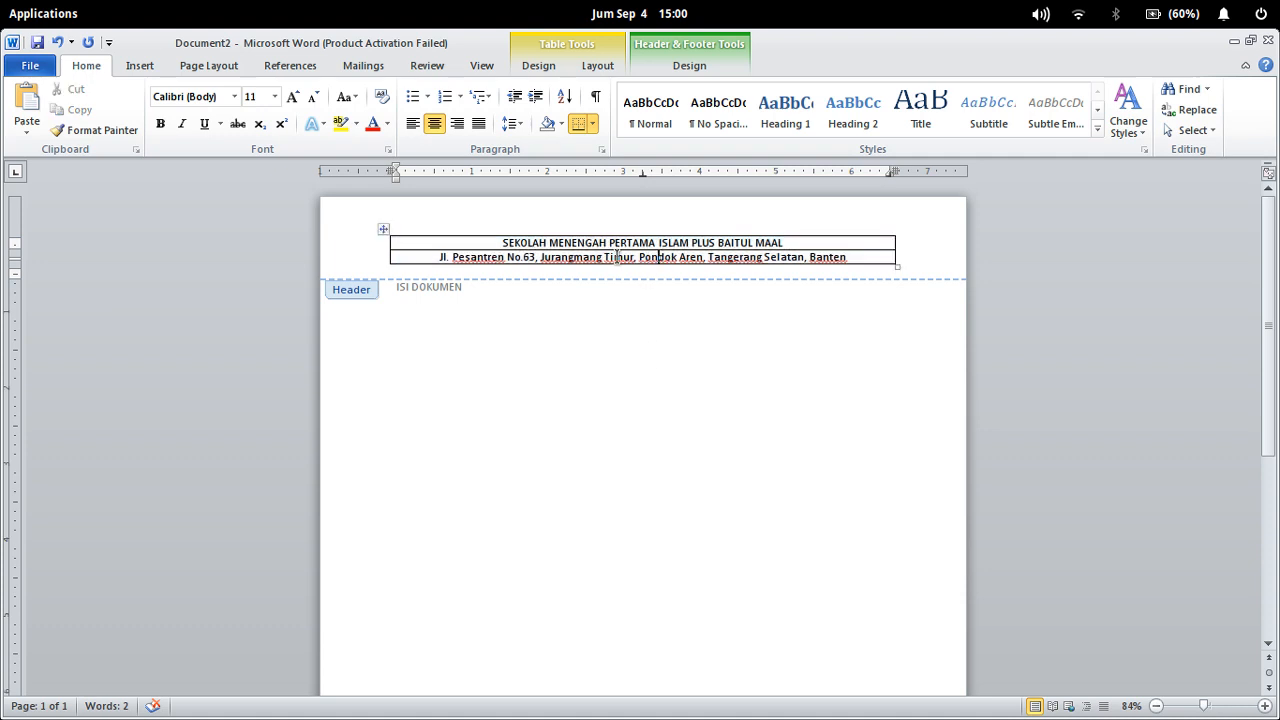
Apply the Heading 1 style to the school name in the first table row and centre it again.
drag(500, 244, 792, 240)
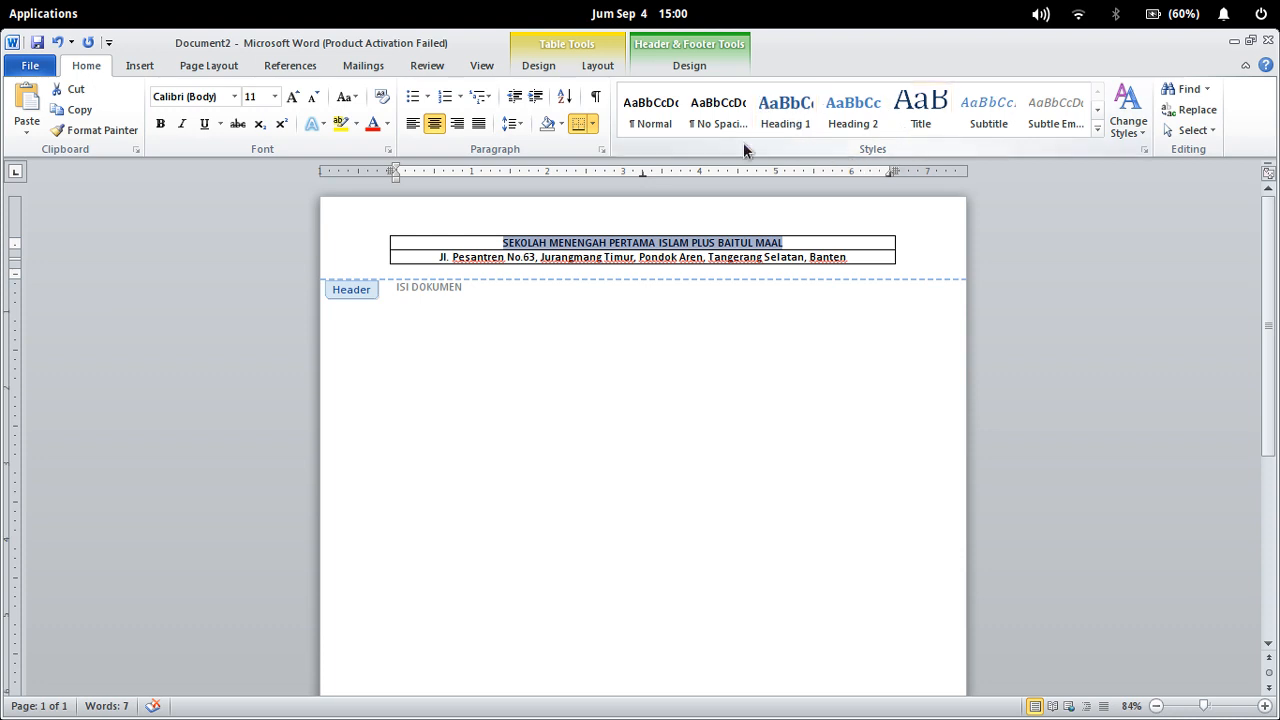
click(799, 122)
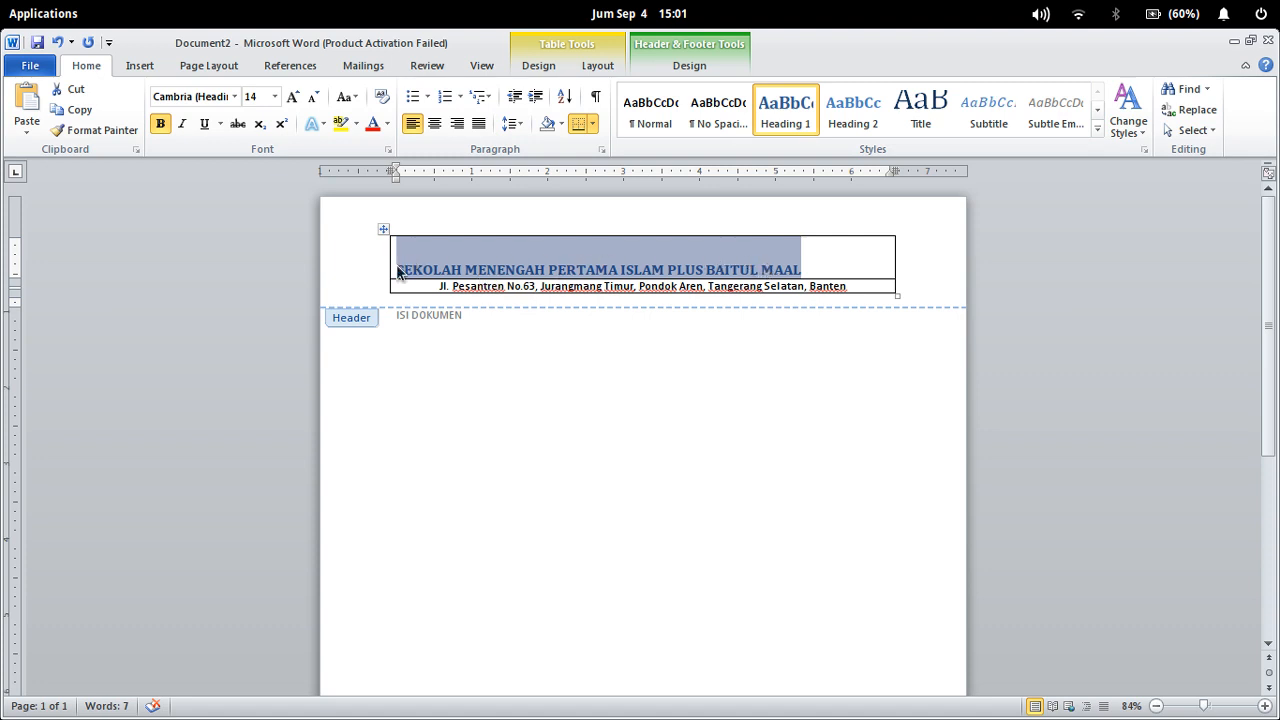
click(430, 126)
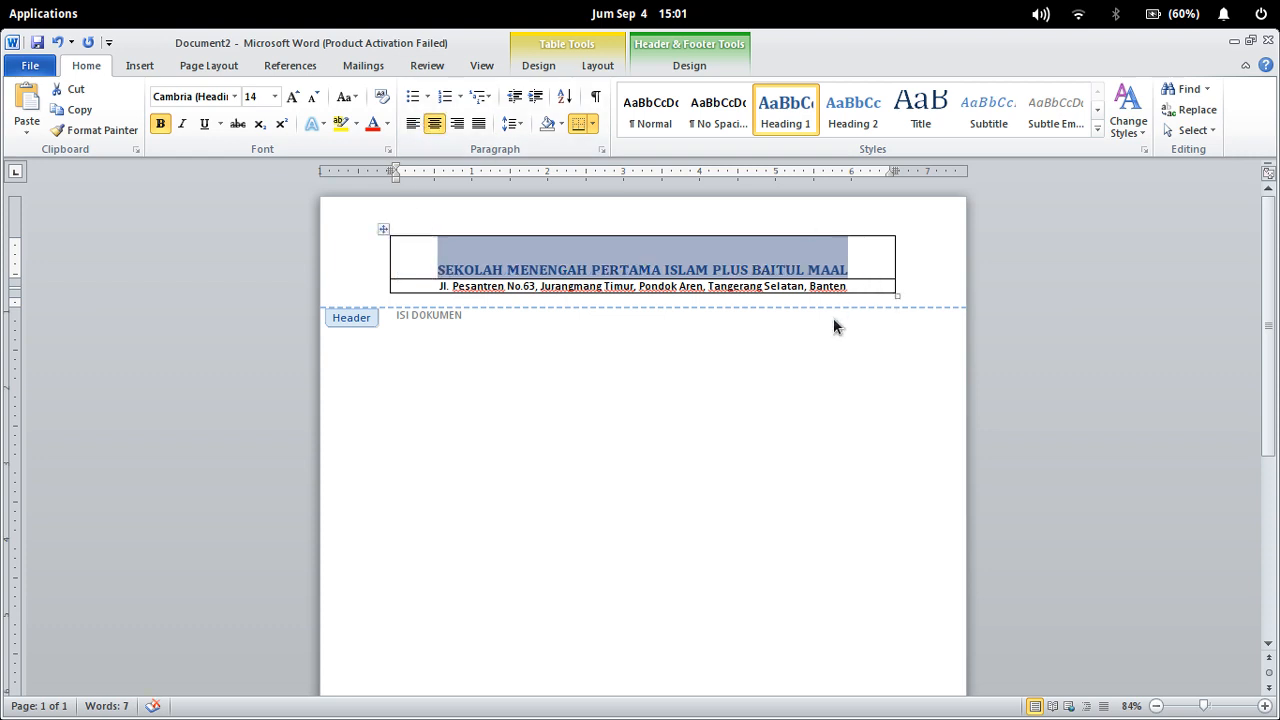
Set the font size of the school name in the header table to 16.
click(454, 286)
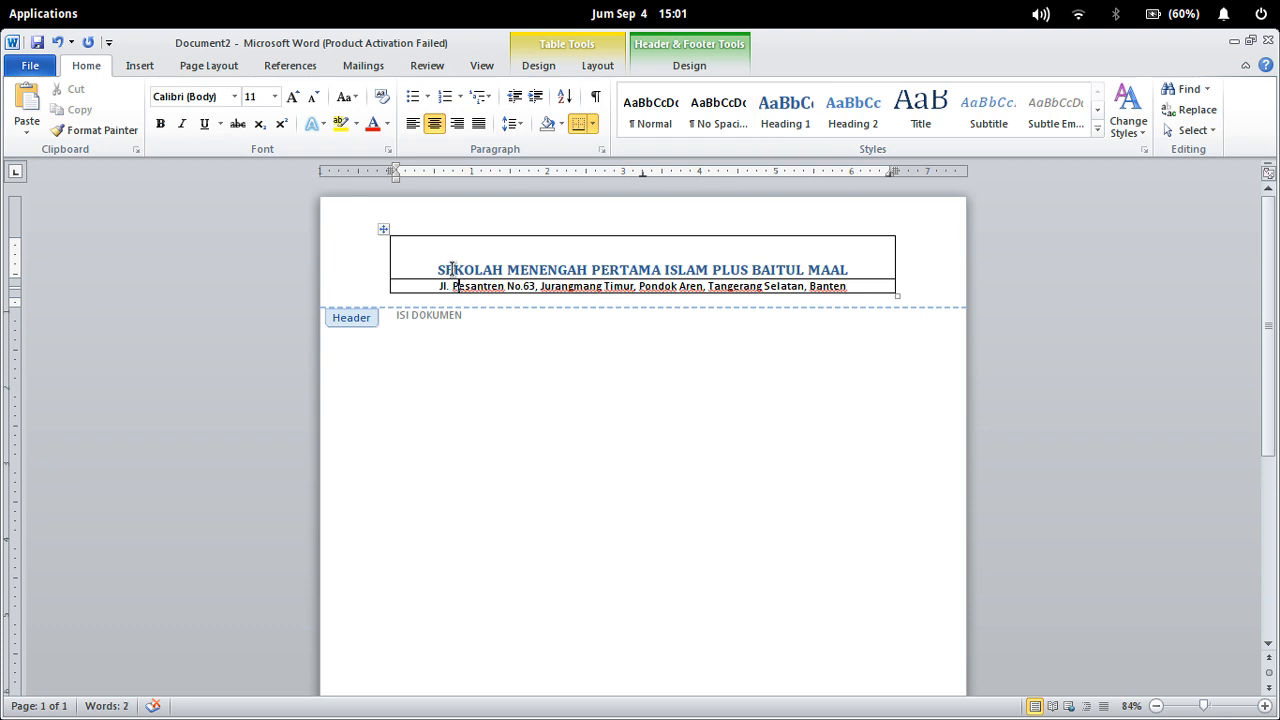
drag(440, 268, 850, 270)
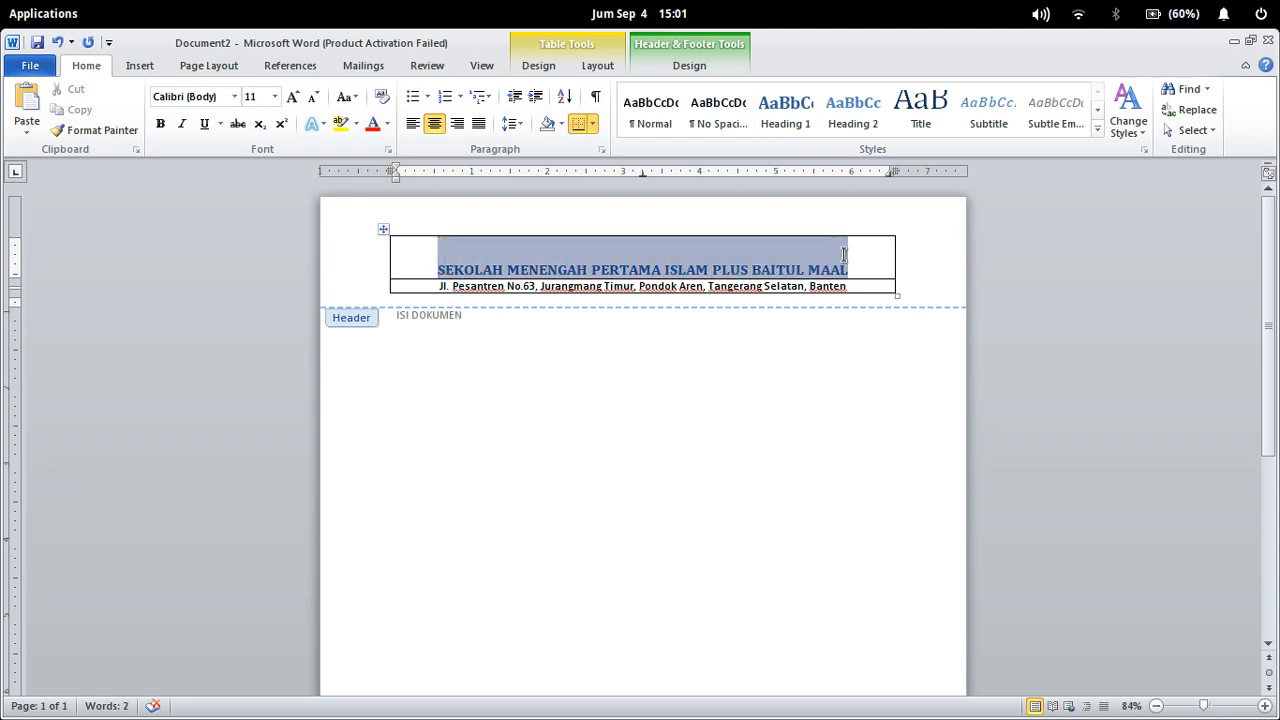
click(275, 97)
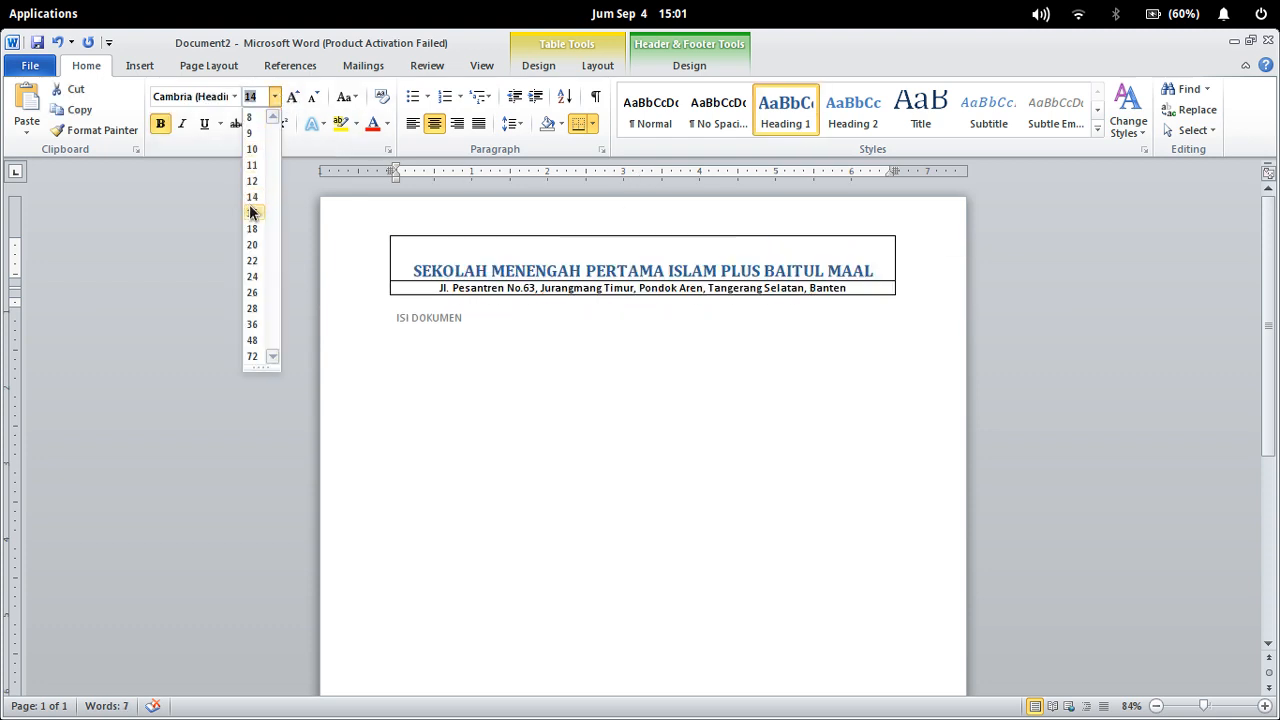
click(251, 212)
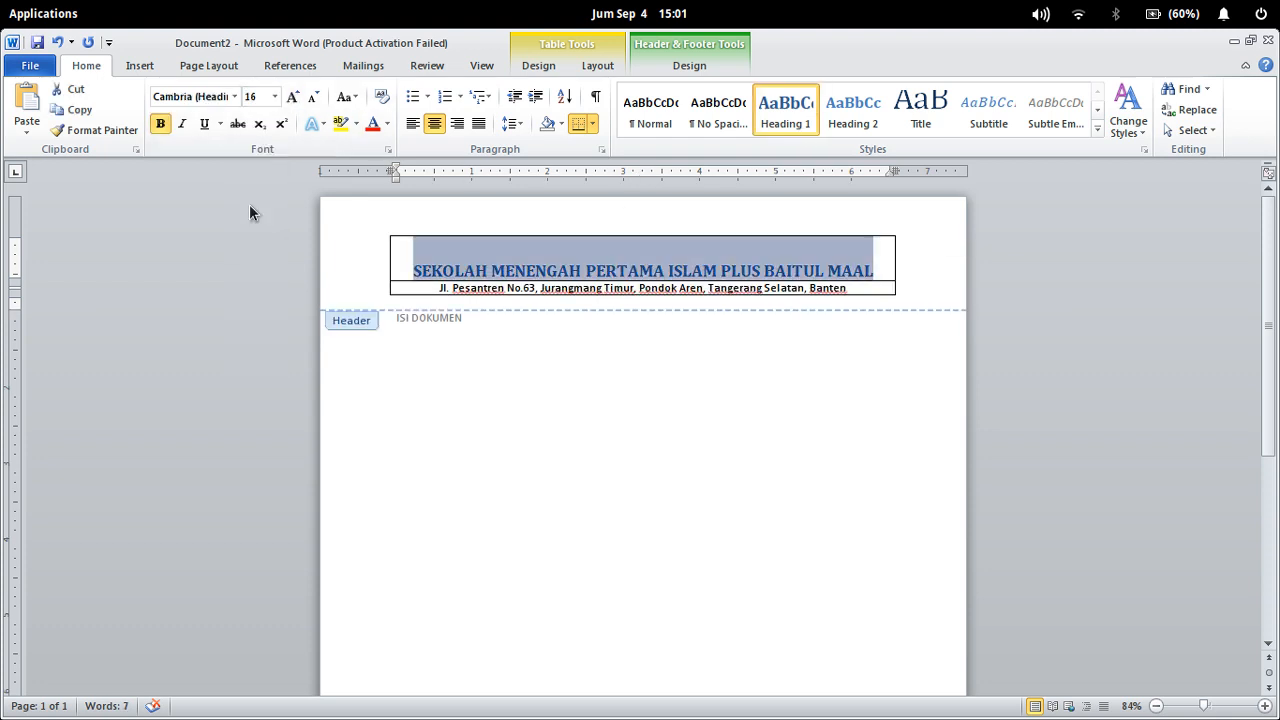
Make the school address in the second row of the header table bold and set its font size to 12.
click(443, 287)
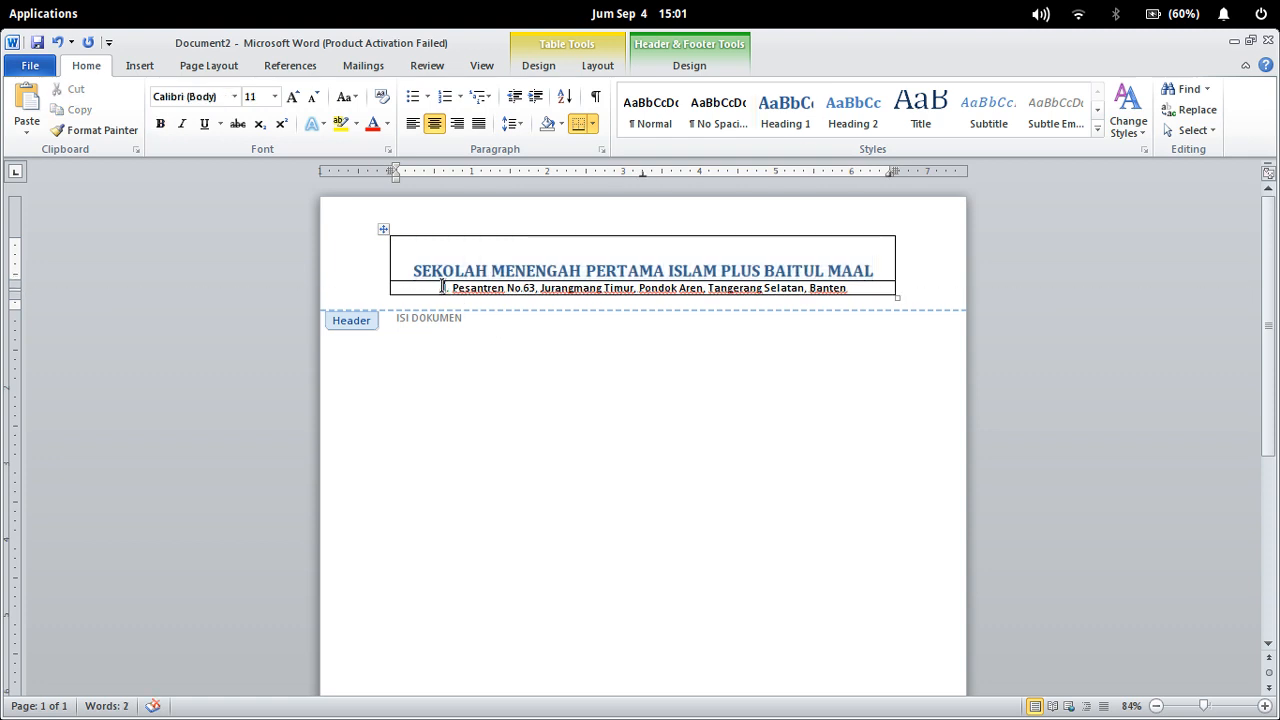
drag(443, 287, 861, 287)
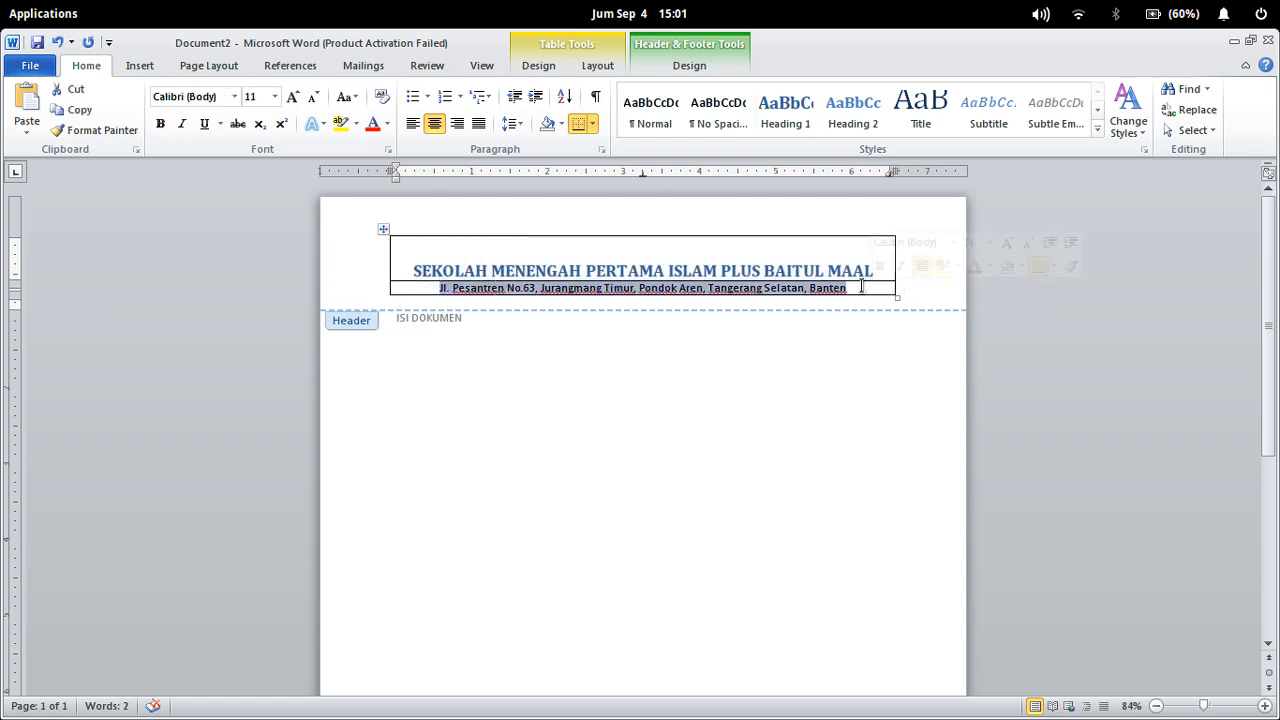
click(162, 125)
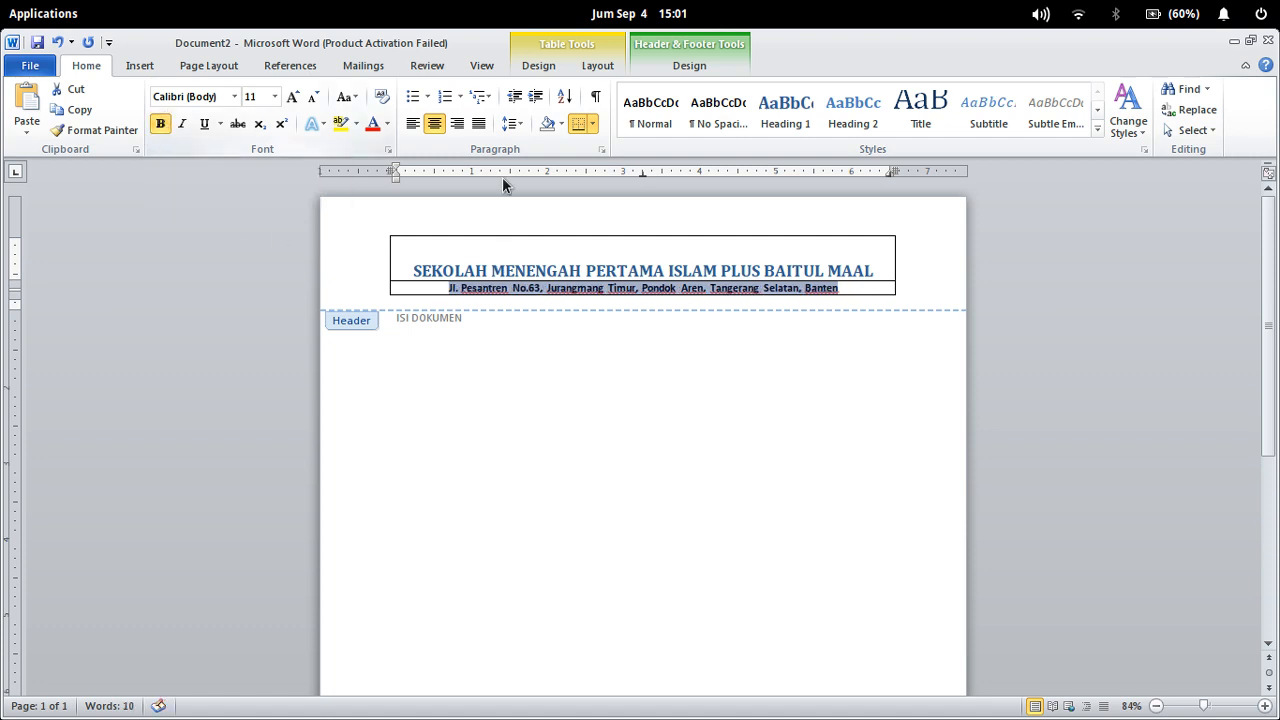
click(275, 97)
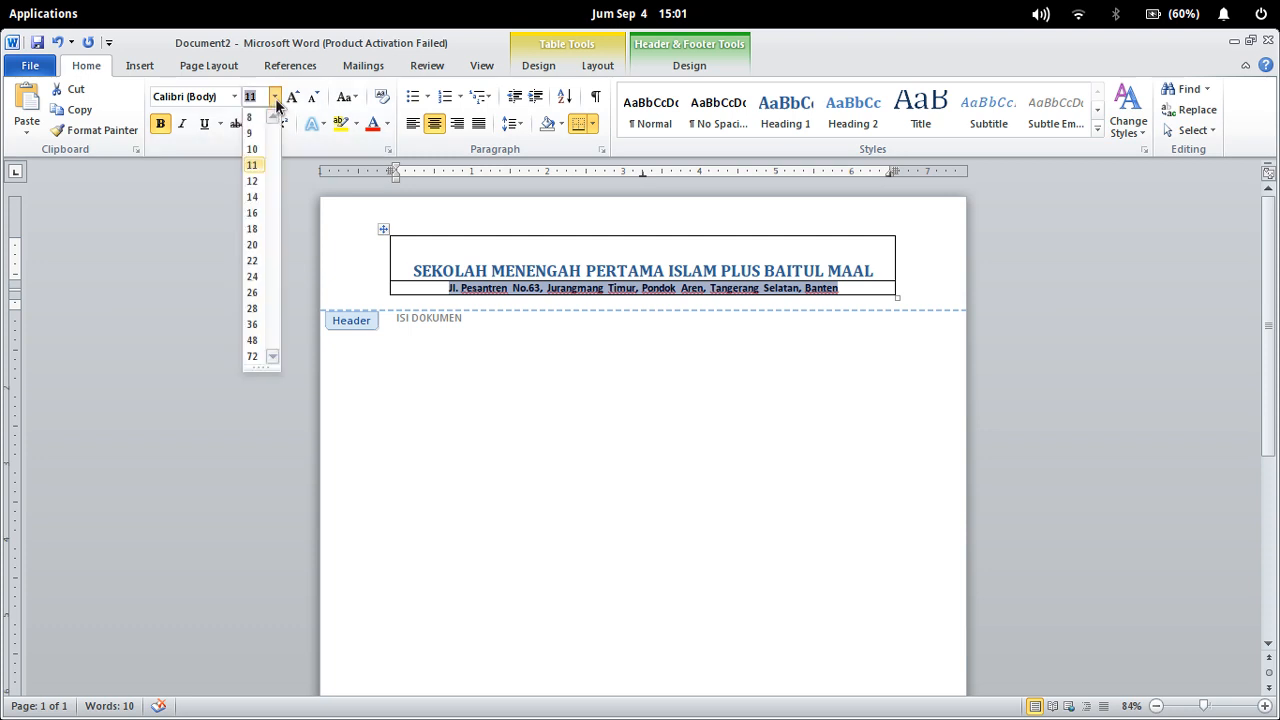
click(253, 181)
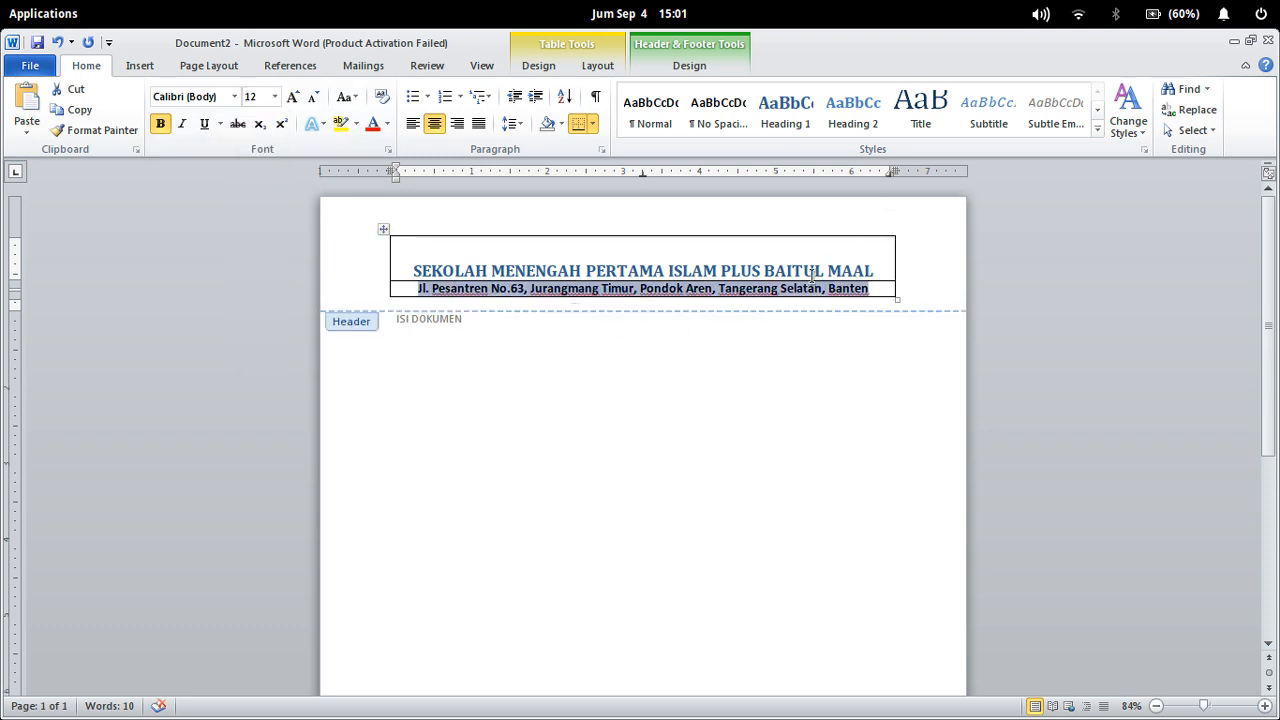
For both rows of the header table, choose a 3 pt double border style combining a thin and a thick line.
click(480, 246)
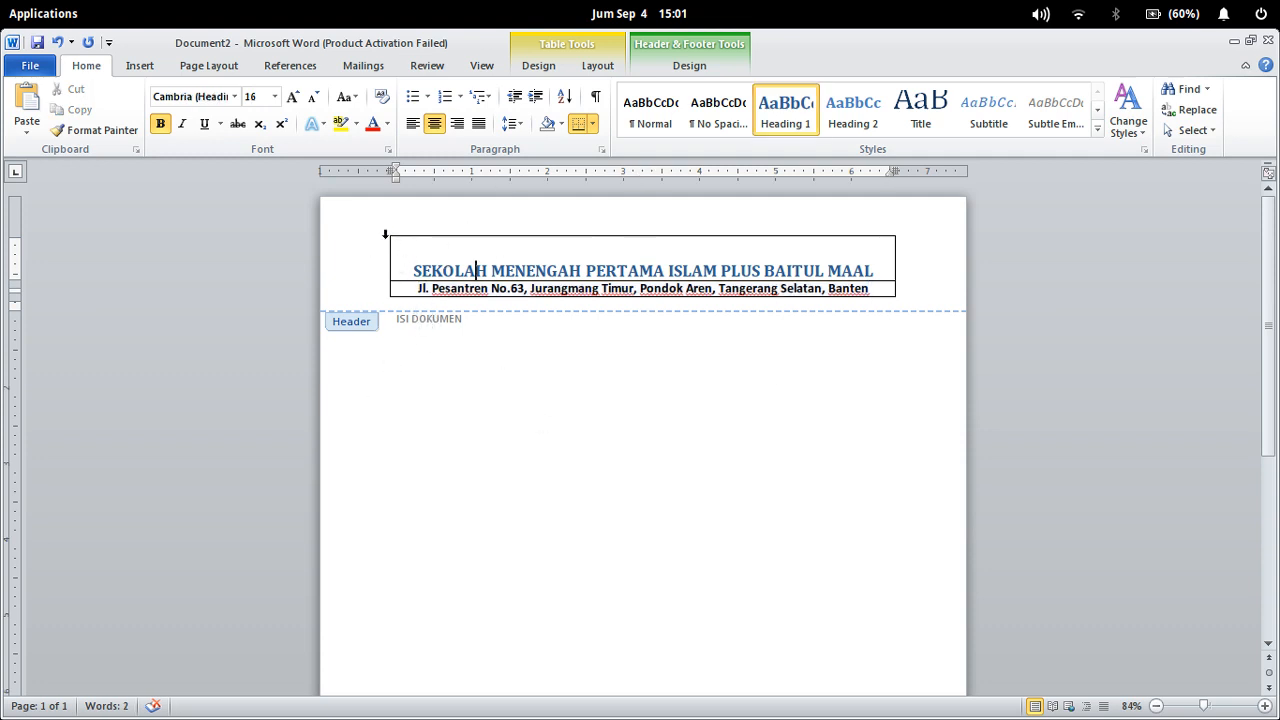
drag(405, 247, 879, 290)
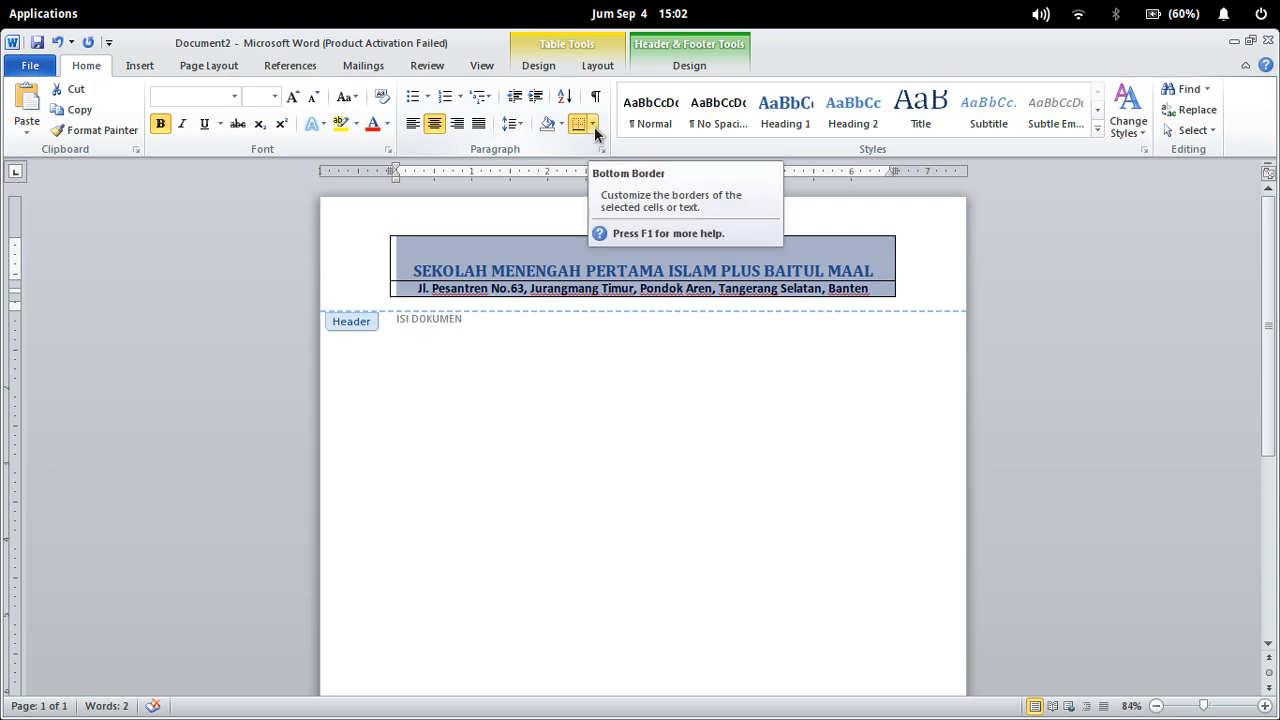
click(593, 124)
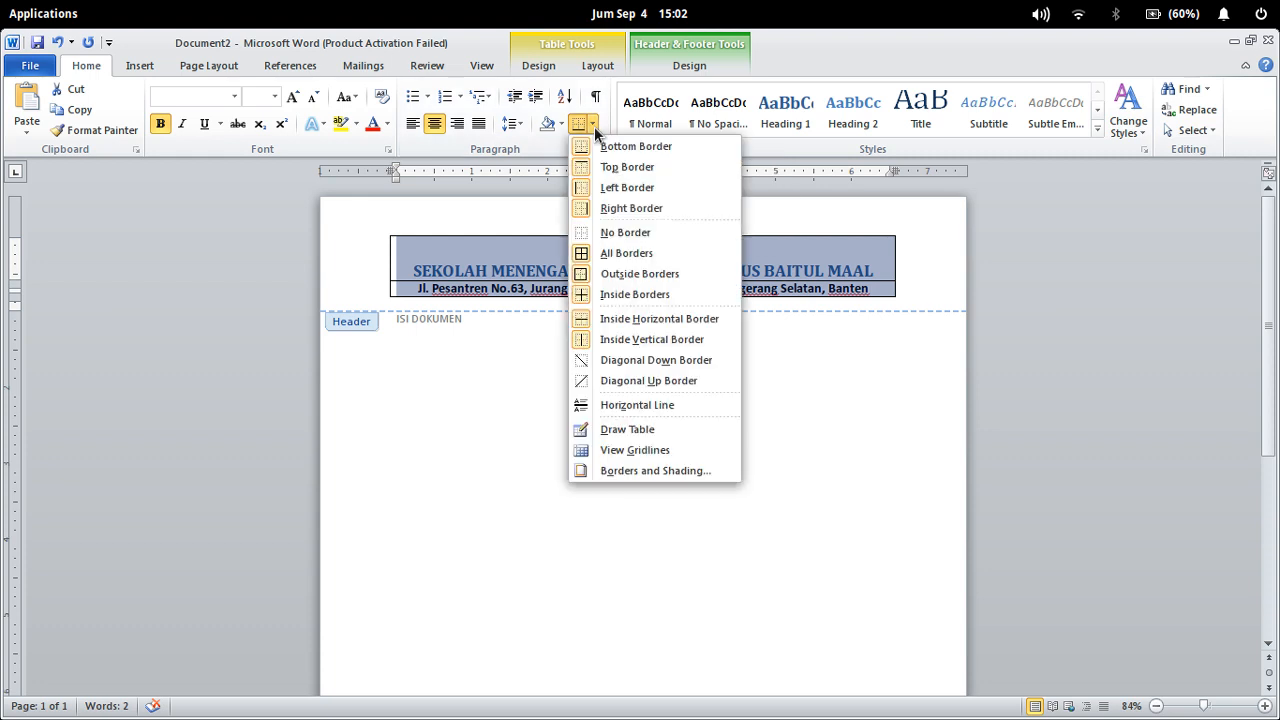
click(655, 471)
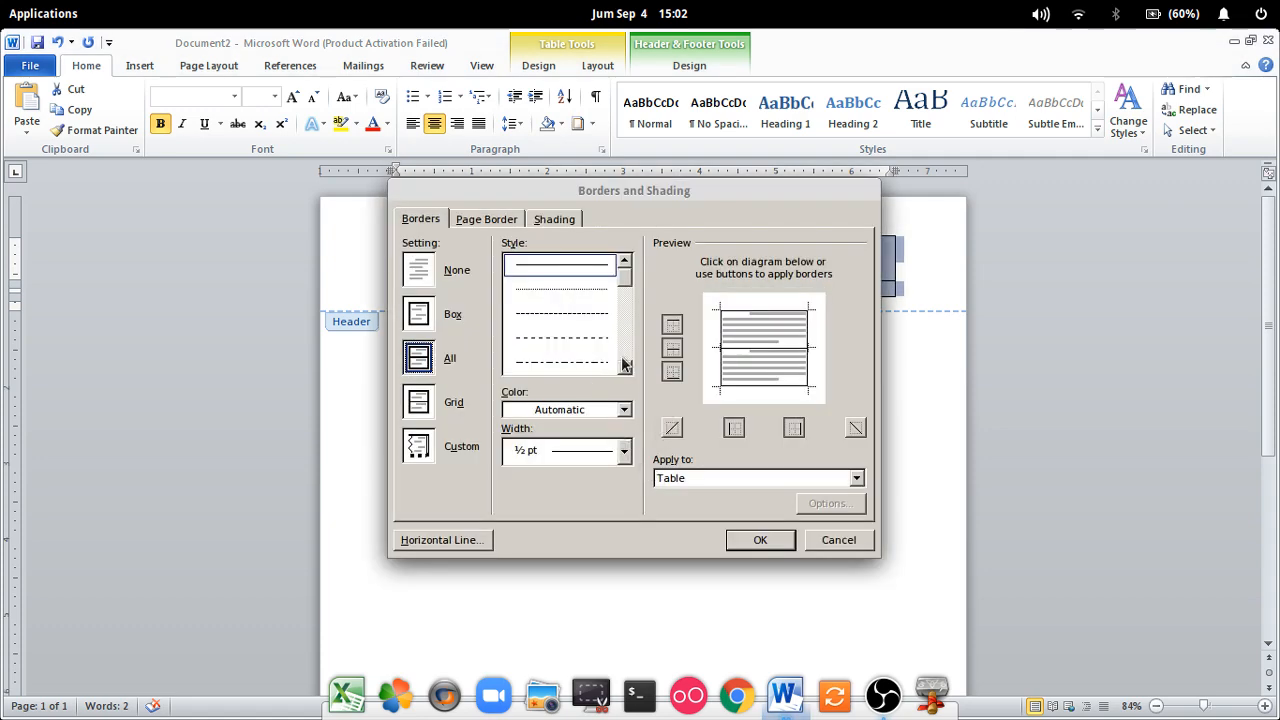
mouse_move(715, 190)
mouse_down()
mouse_move(723, 231)
mouse_move(738, 228)
mouse_up()
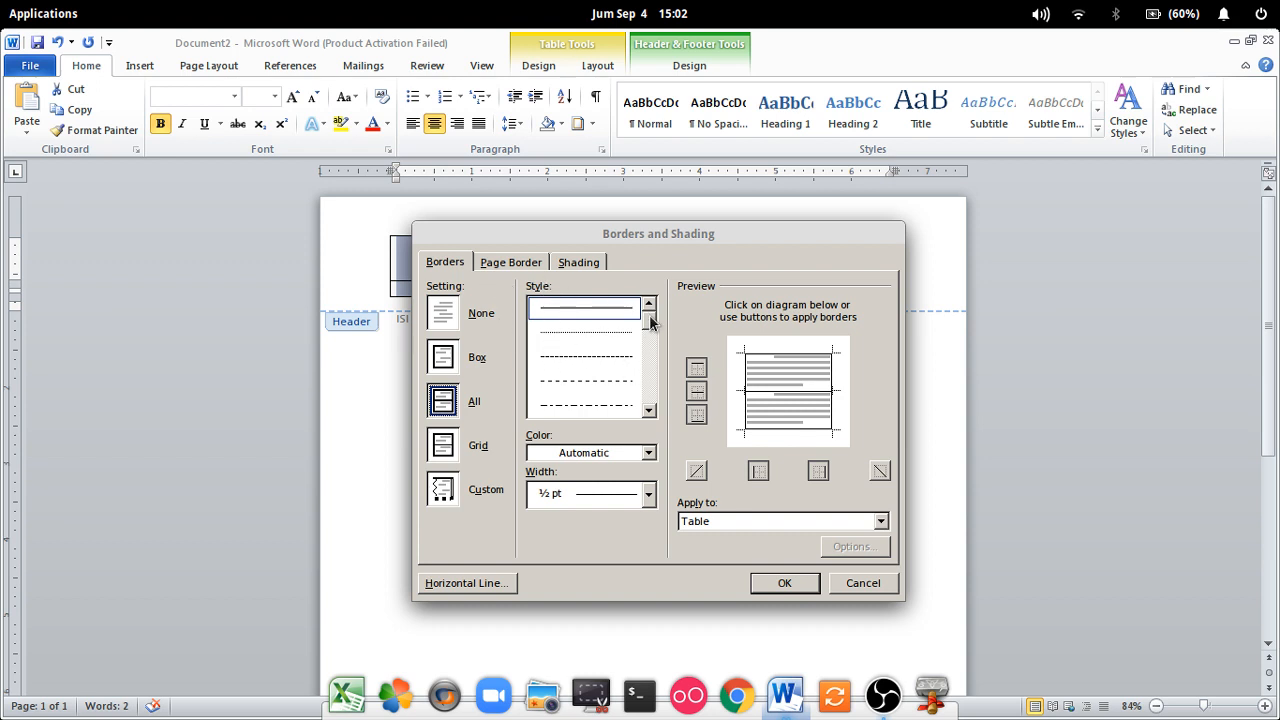
drag(652, 330, 660, 345)
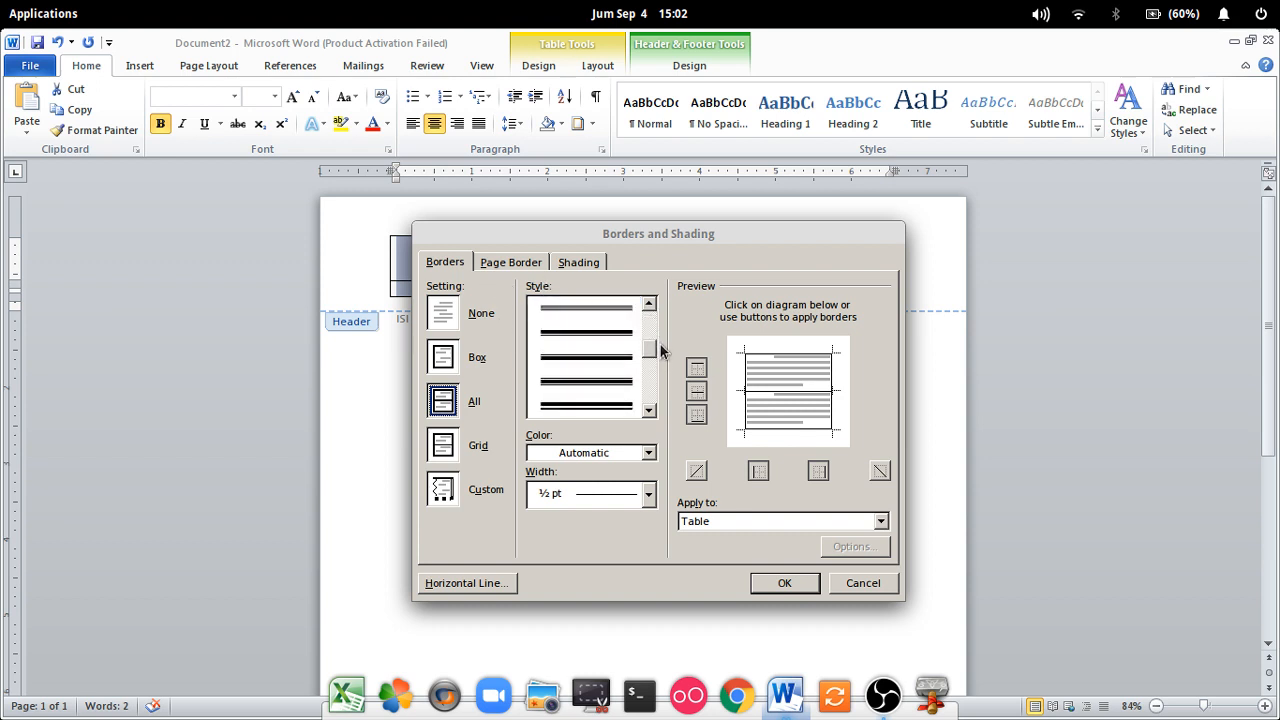
click(588, 340)
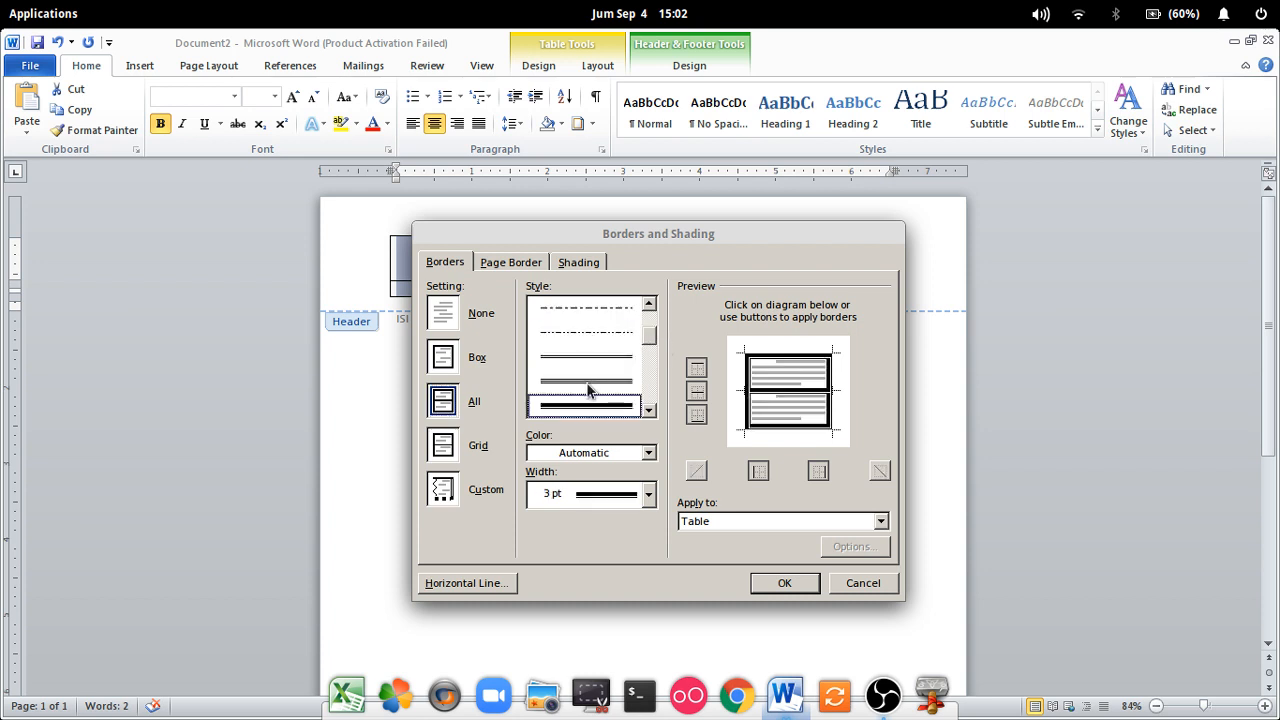
click(597, 365)
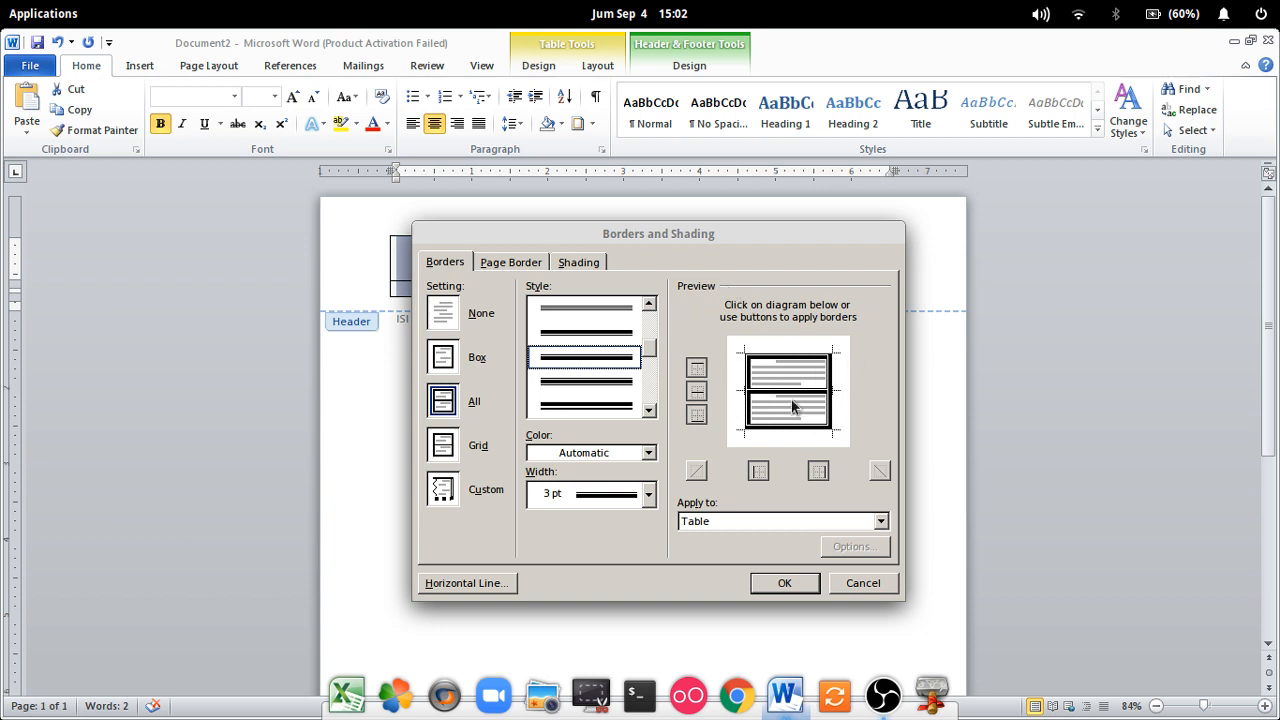
scroll(760, 422, down, 1)
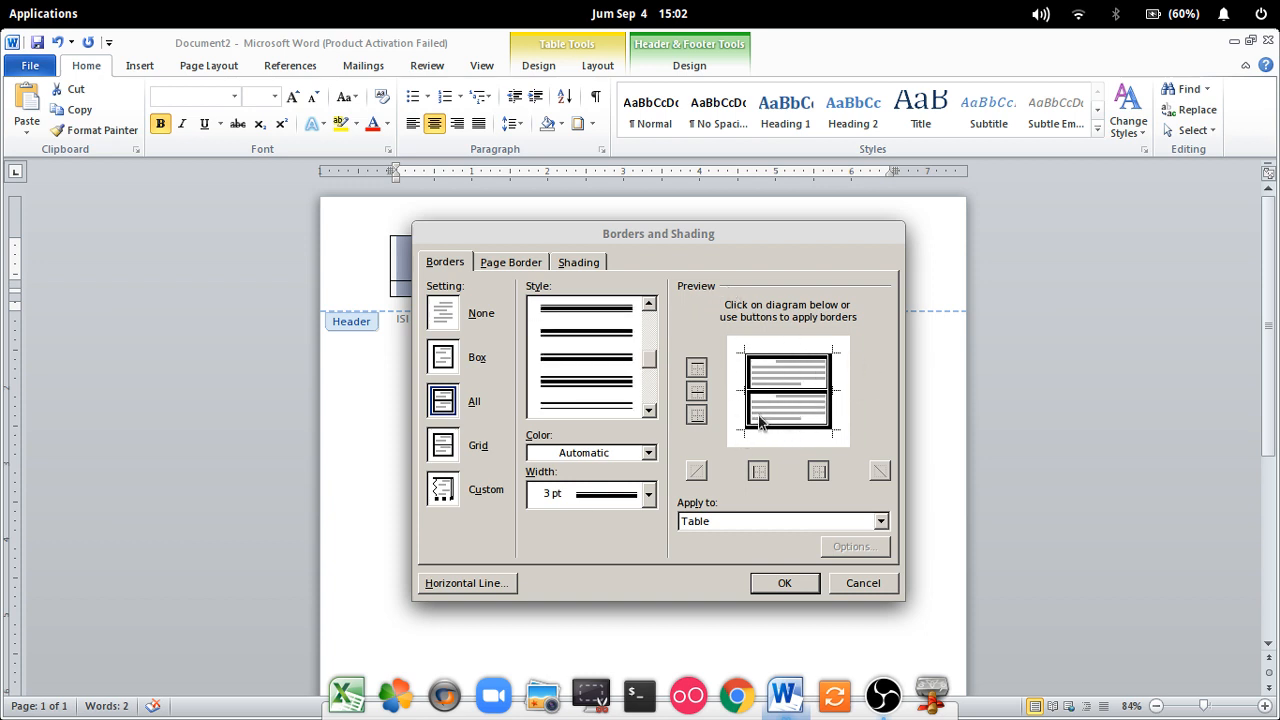
scroll(760, 422, up, 1)
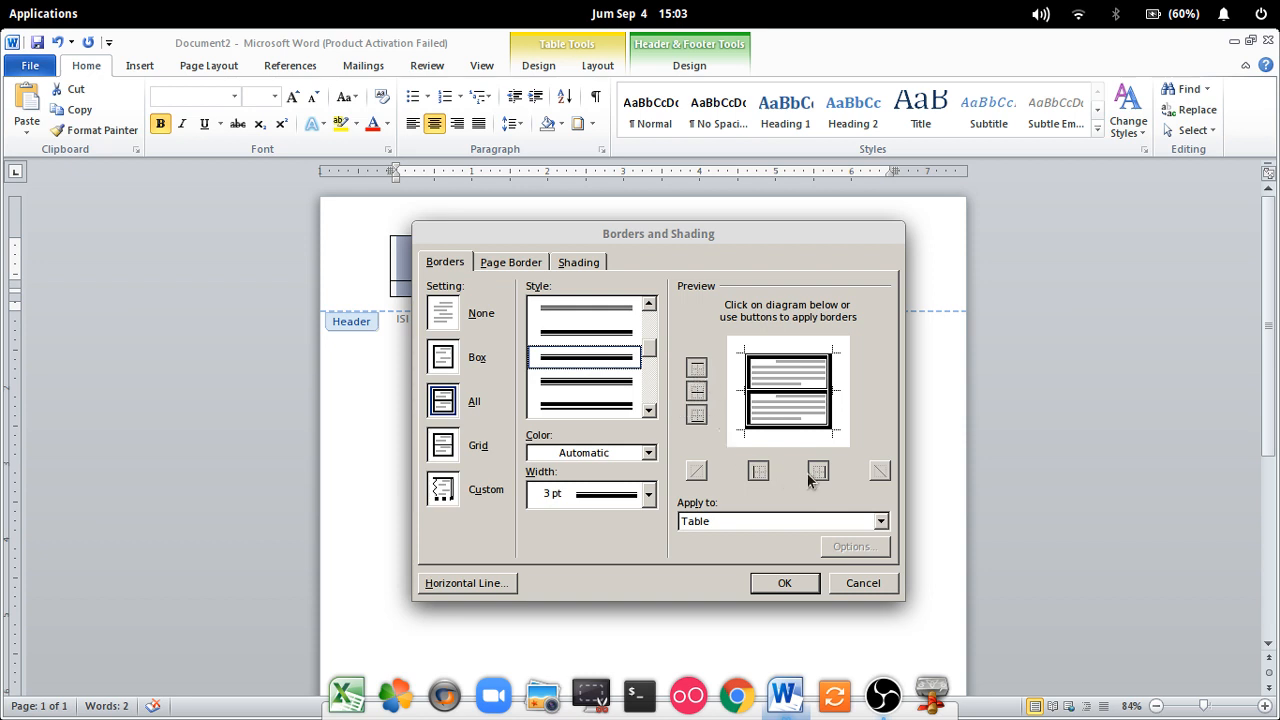
Remove the header table's top, bottom, left and right borders, keeping only the line between the two rows, and apply the border settings.
click(697, 372)
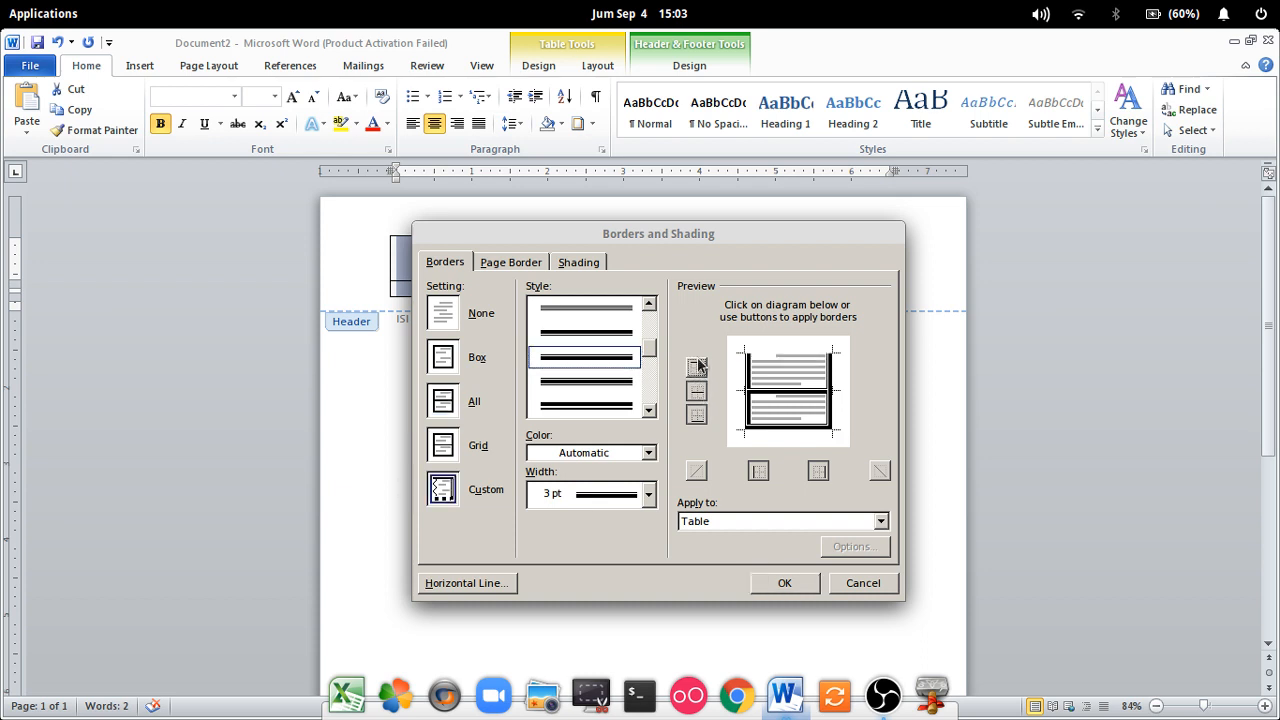
click(697, 415)
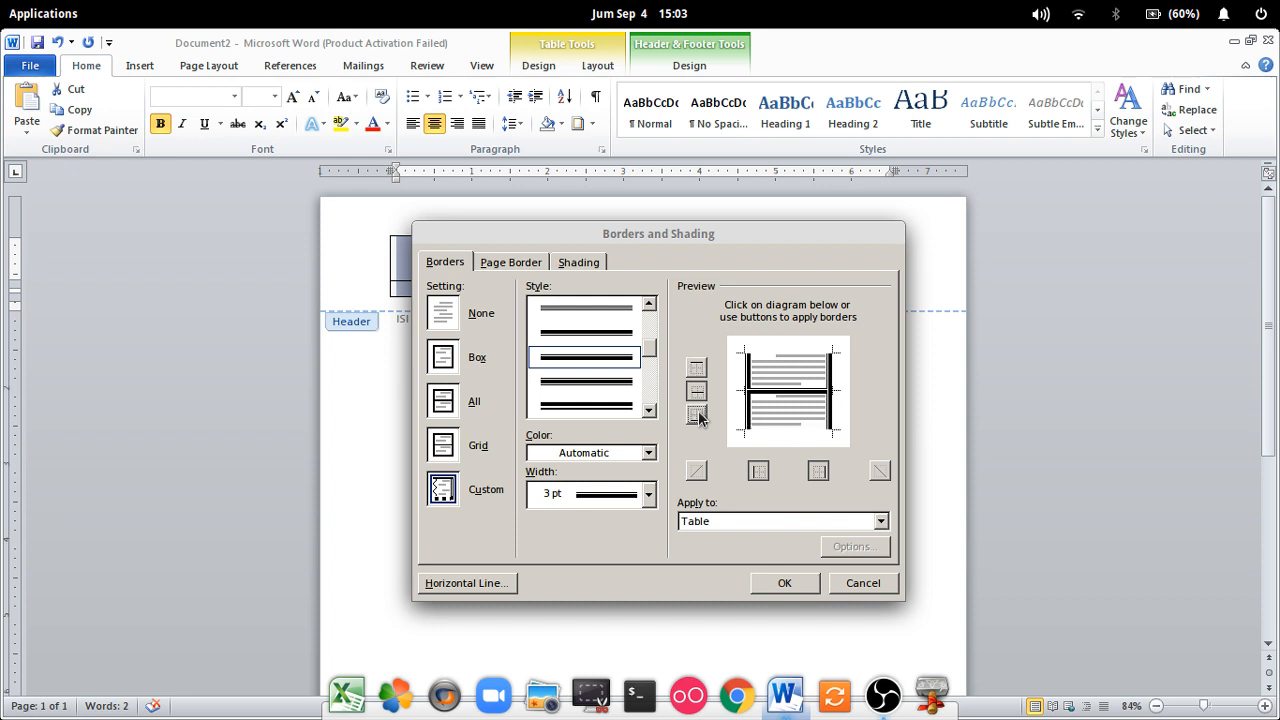
click(762, 476)
click(824, 474)
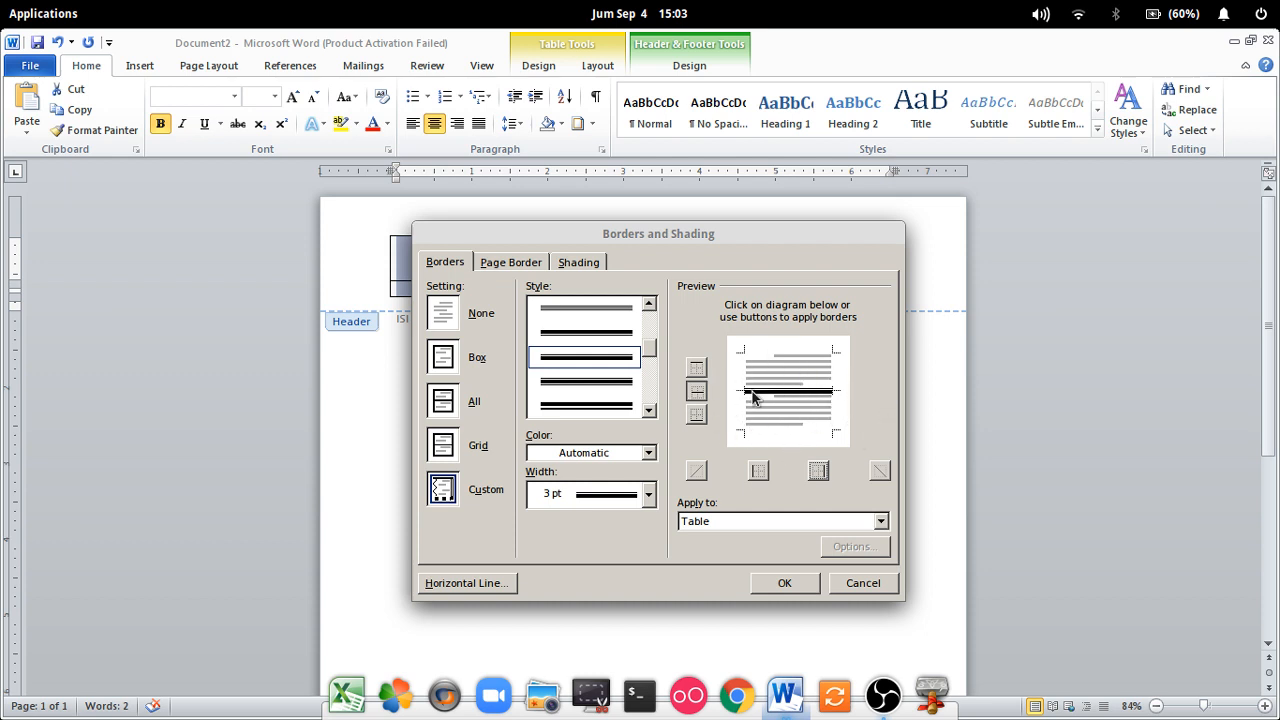
click(784, 583)
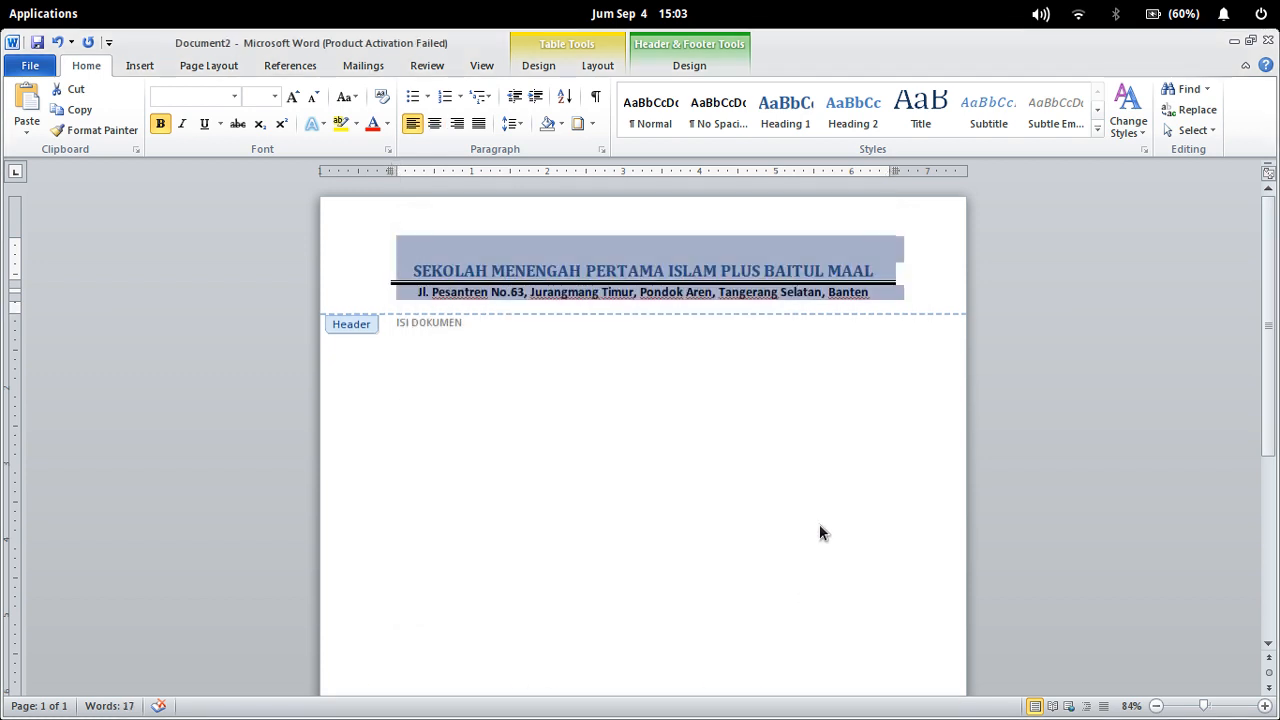
click(751, 260)
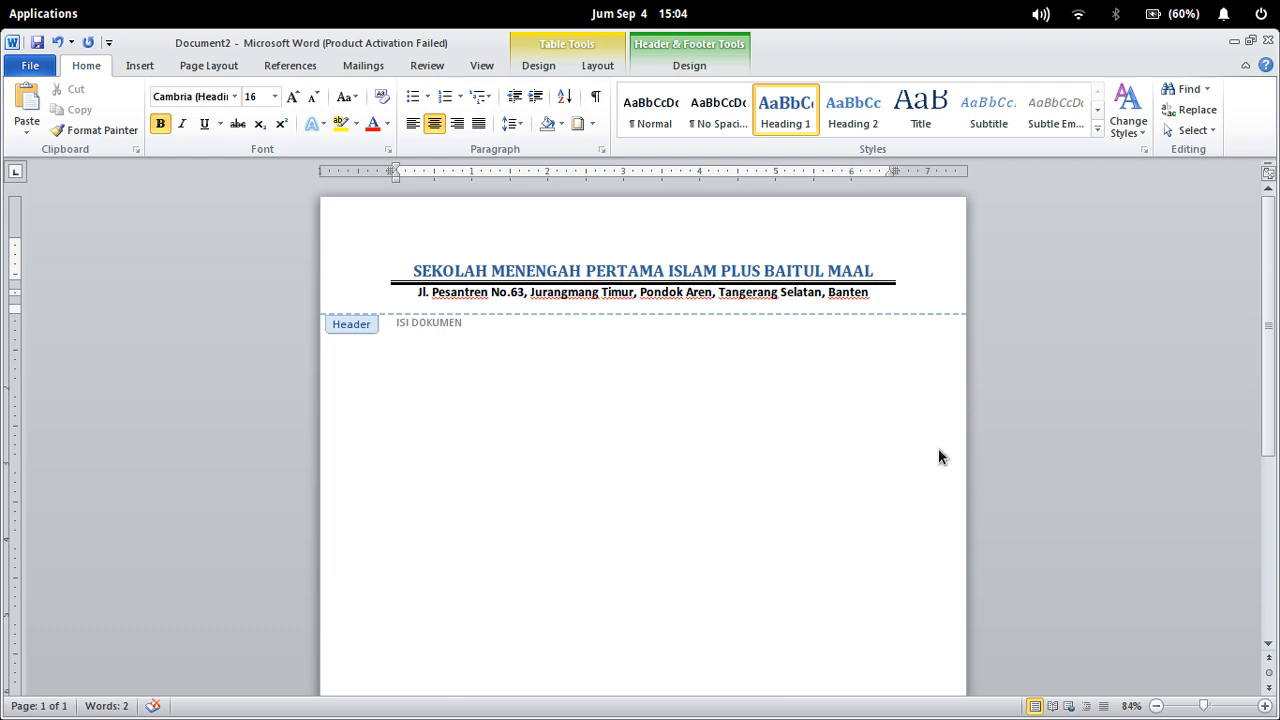
mouse_move(1279, 719)
click(398, 387)
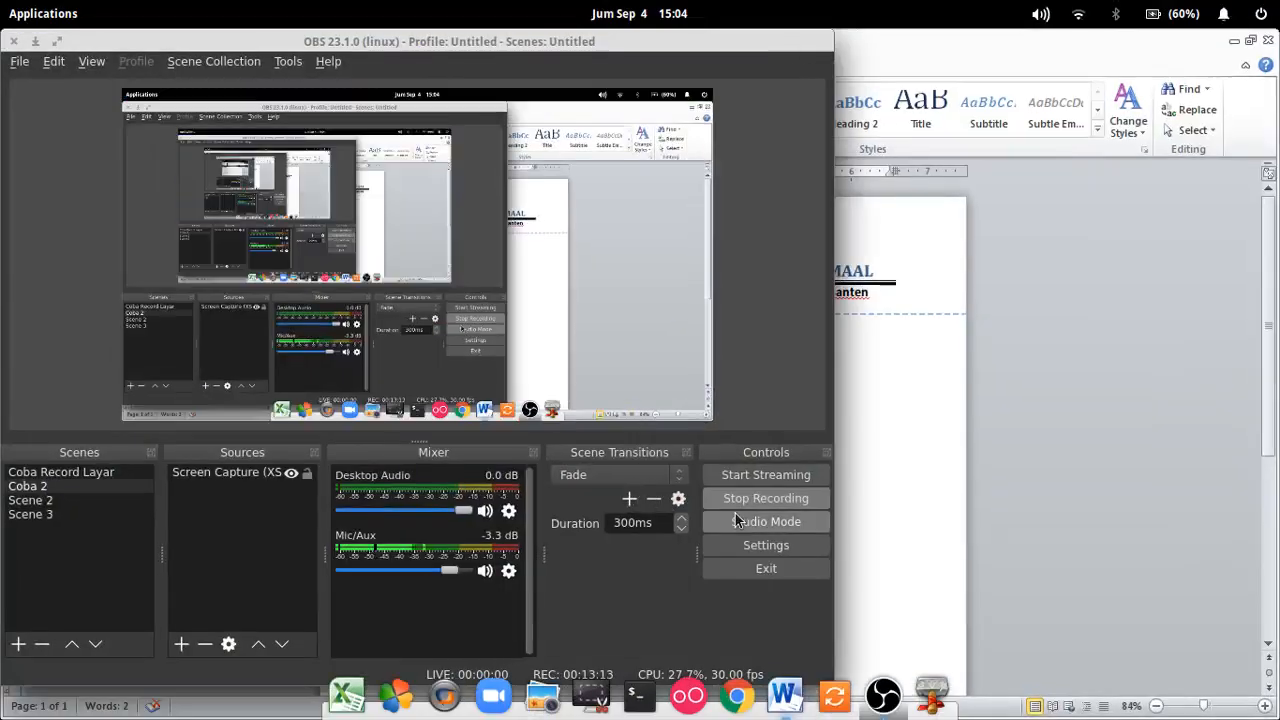